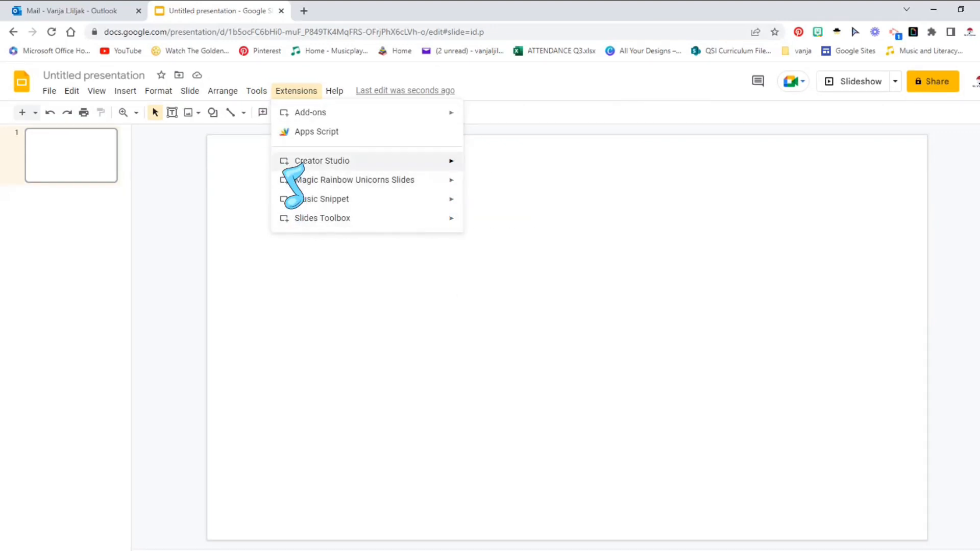
{"action": "mouse_move", "coordinate": [296, 220]}
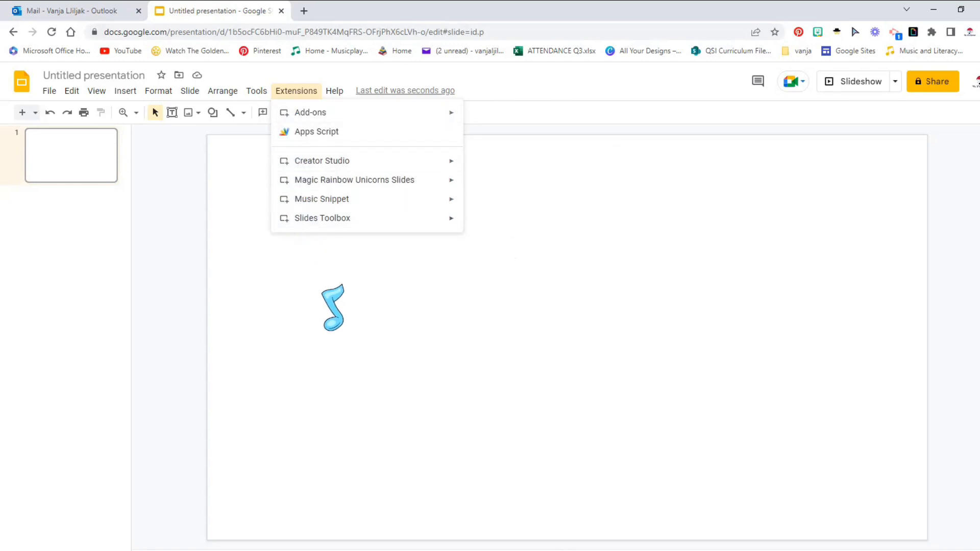
{"action": "mouse_move", "coordinate": [300, 115]}
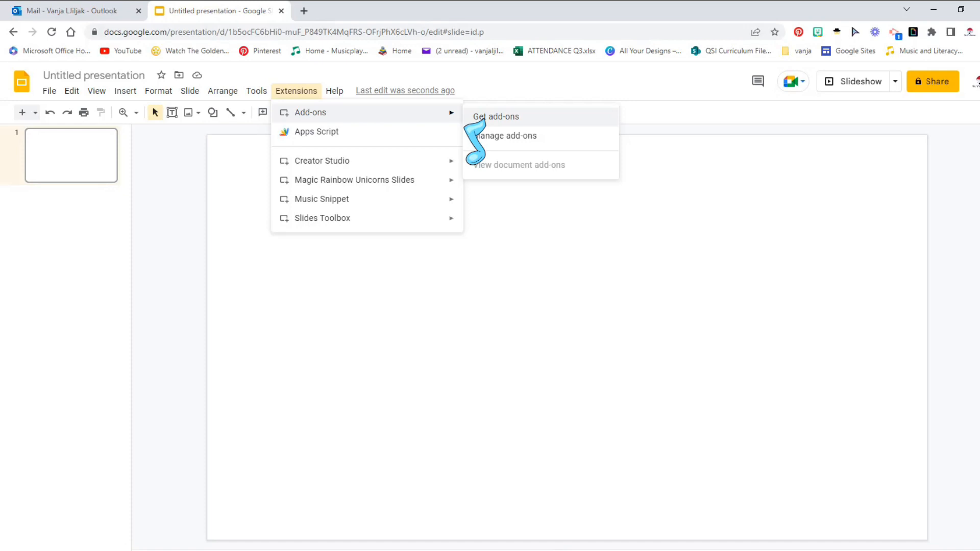
{"action": "left_click", "coordinate": [746, 216]}
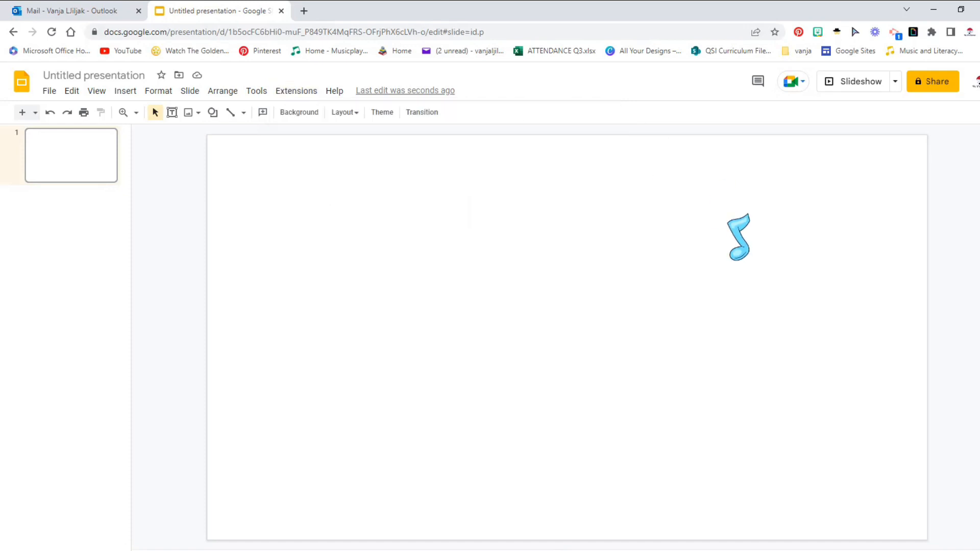
Rename the untitled presentation as "presentation"
{"action": "left_click", "coordinate": [54, 74]}
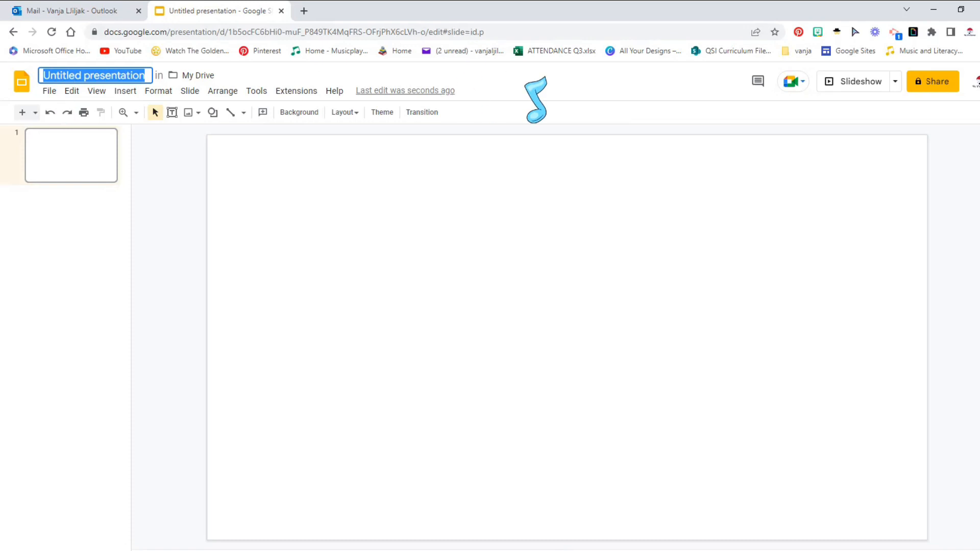
{"action": "type", "text": "pre"}
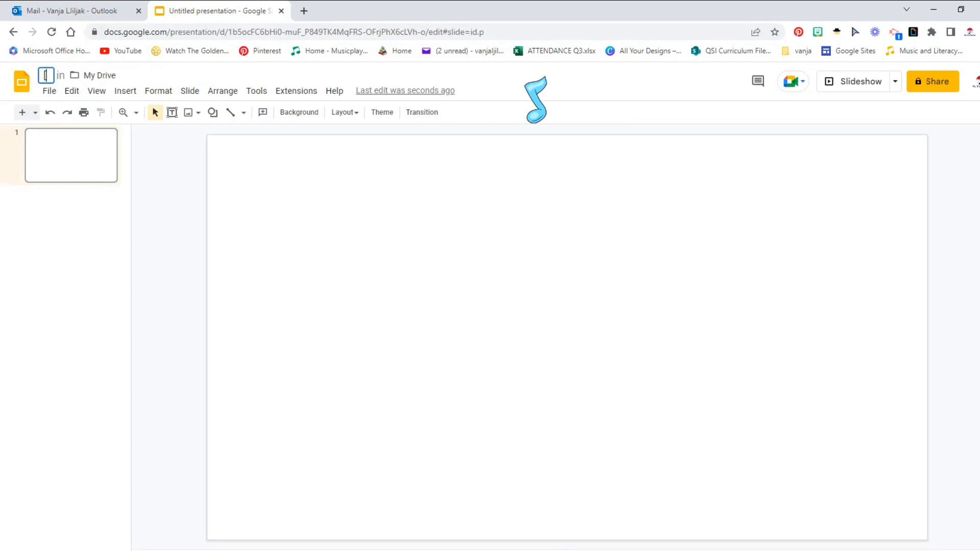
{"action": "type", "text": "sentation"}
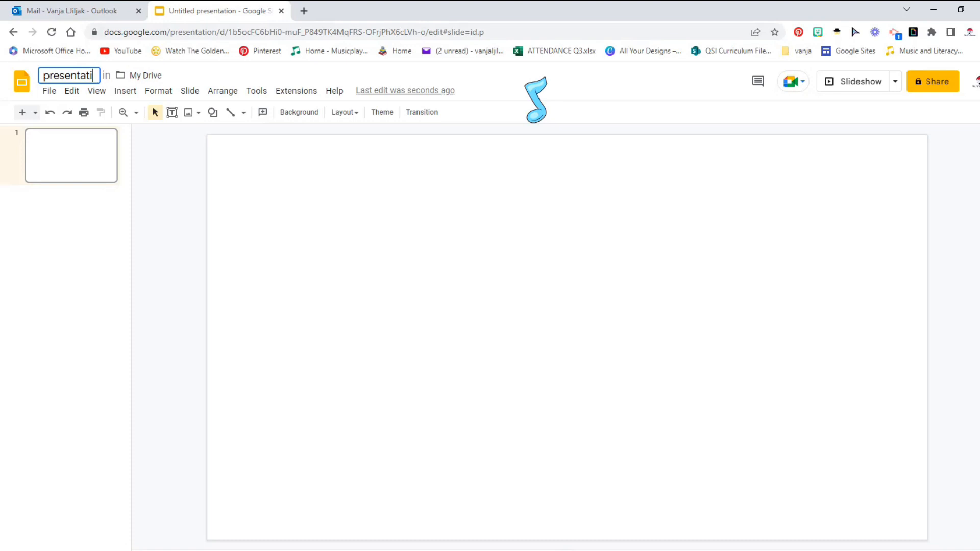
{"action": "key", "text": "Return"}
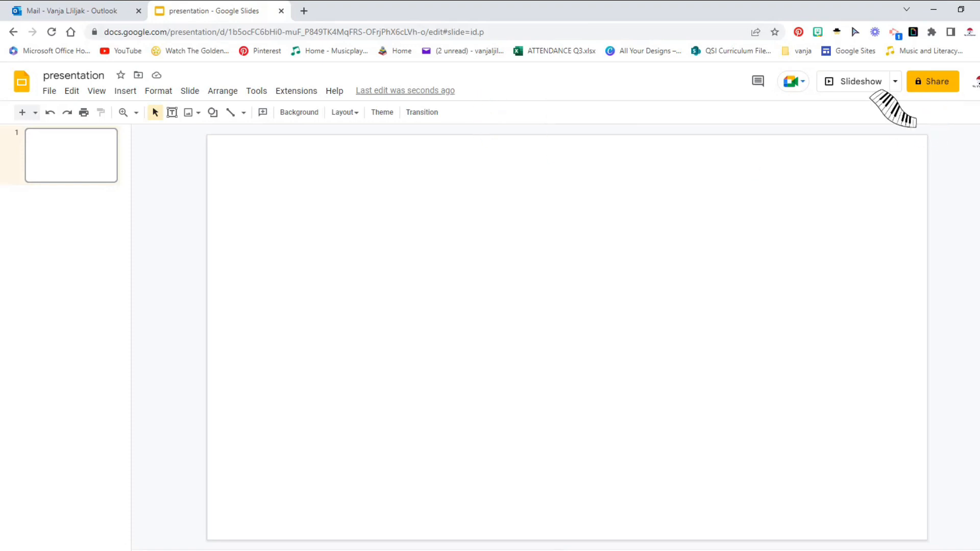
View the recent and popular stickers in the Bitmoji extension and close it
{"action": "left_click", "coordinate": [818, 33]}
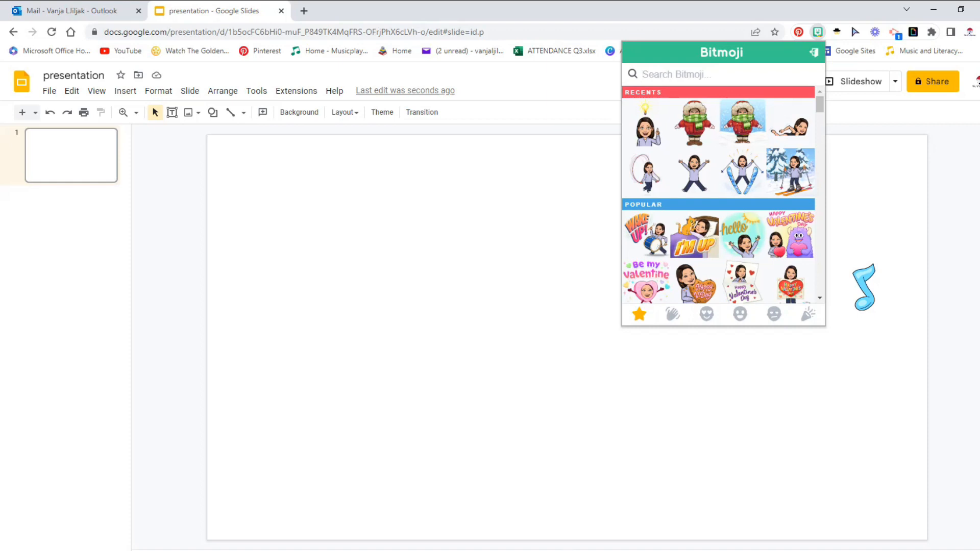
{"action": "left_click", "coordinate": [685, 21]}
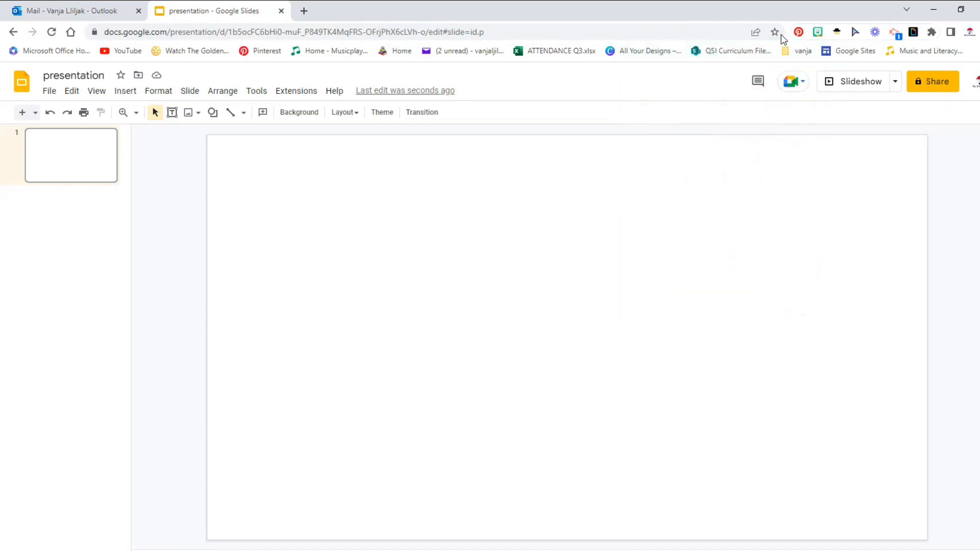
Generate a Force Copy link for the presentation with the Geeky Edtech extension and copy the modified URL
{"action": "left_click", "coordinate": [836, 32]}
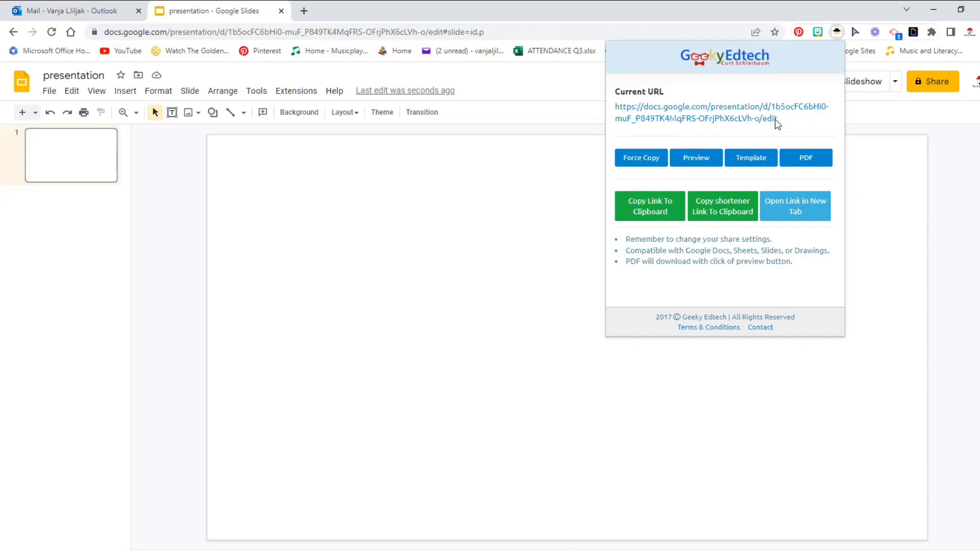
{"action": "left_click", "coordinate": [646, 163]}
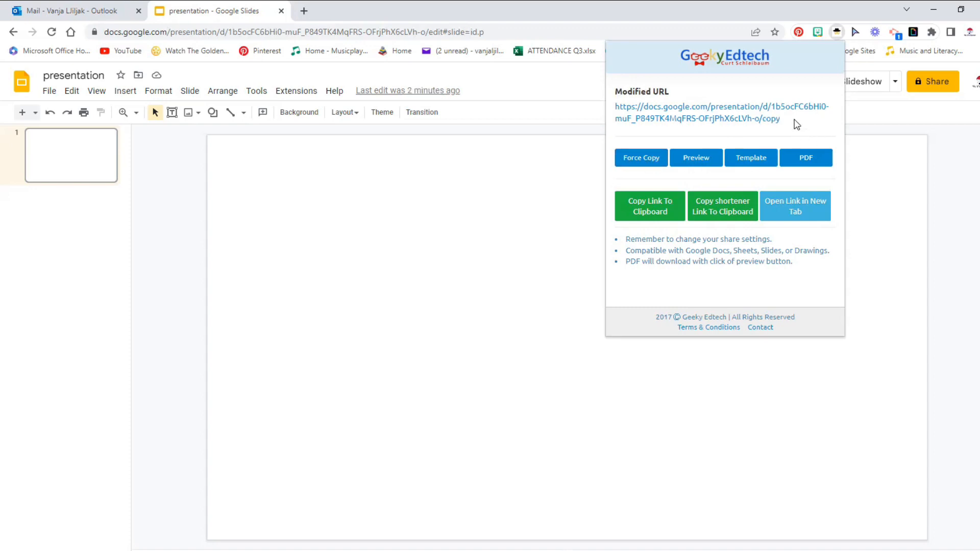
{"action": "left_click_drag", "start_coordinate": [780, 119], "coordinate": [641, 105]}
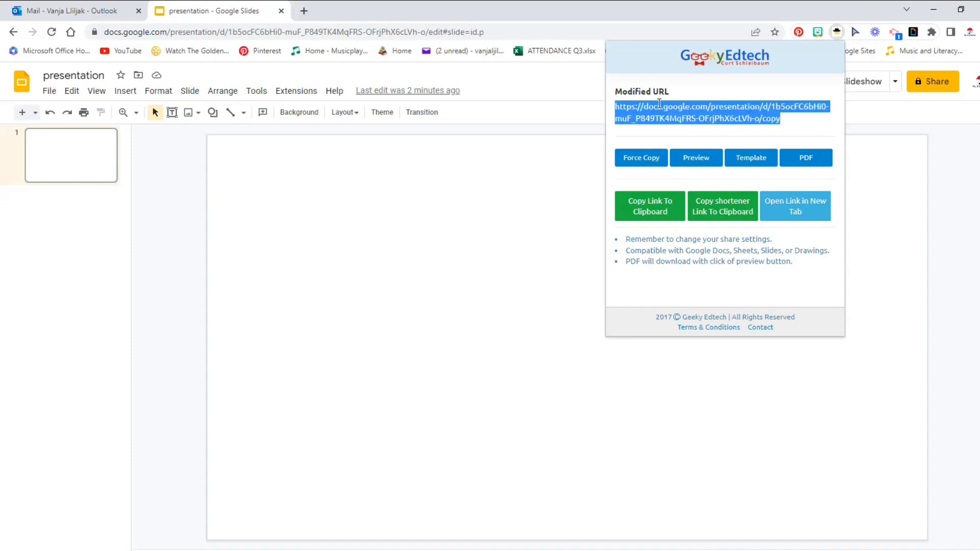
{"action": "right_click", "coordinate": [660, 105]}
{"action": "left_click", "coordinate": [672, 115]}
Convert the presentation's link to the Preview and PDF versions, examine the preview URL's ending, and close the extension
{"action": "left_click", "coordinate": [696, 158]}
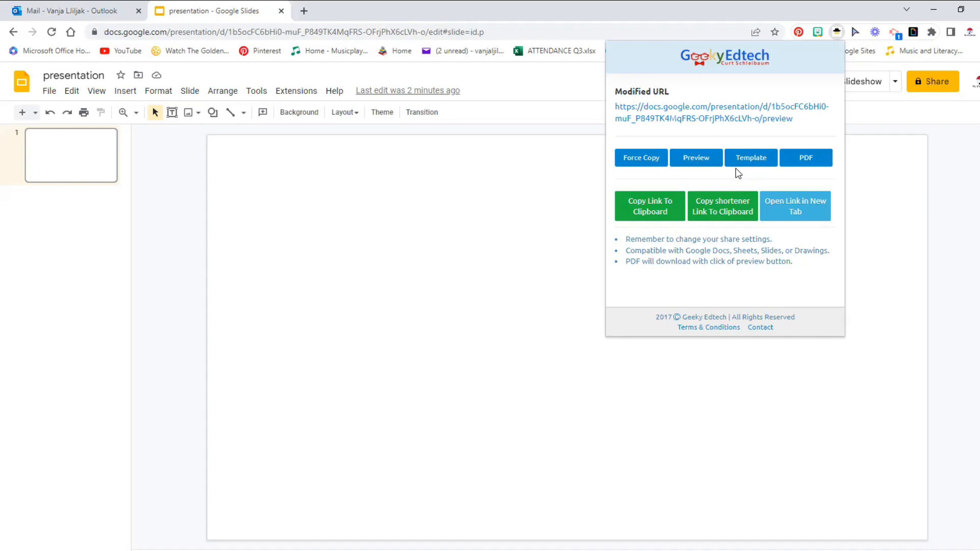
{"action": "left_click", "coordinate": [801, 159]}
{"action": "left_click", "coordinate": [700, 163]}
{"action": "left_click_drag", "start_coordinate": [792, 119], "coordinate": [764, 119]}
{"action": "left_click", "coordinate": [887, 171]}
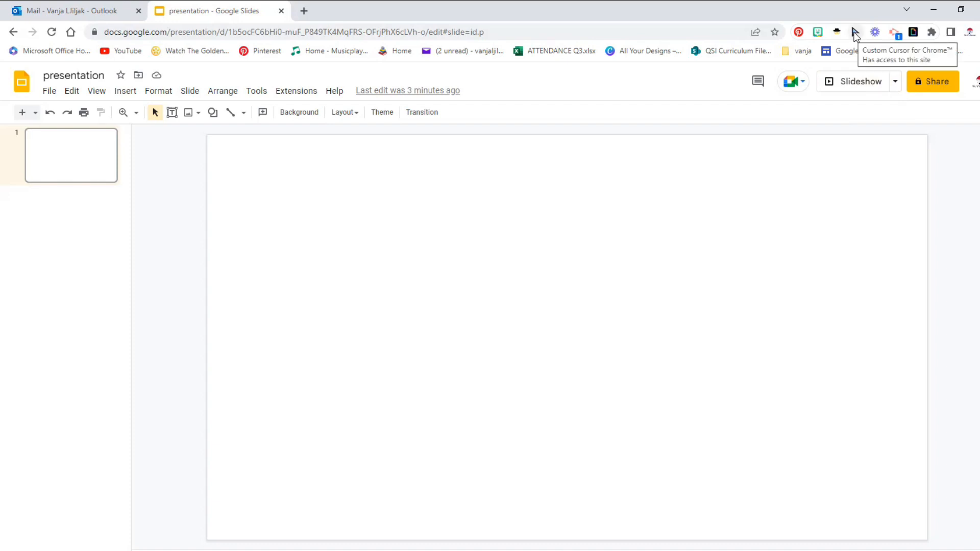
Browse the full cursor collection in the Custom Cursor extension, from Cartoons down to VSCO Girl
{"action": "left_click", "coordinate": [855, 34]}
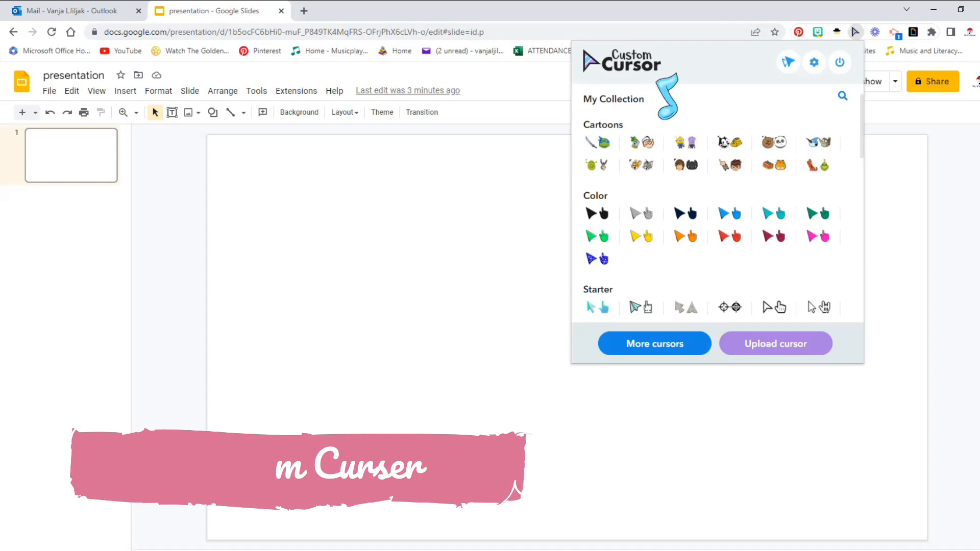
{"action": "scroll", "coordinate": [745, 204], "scroll_direction": "down", "scroll_amount": 3}
{"action": "scroll", "coordinate": [750, 201], "scroll_direction": "down", "scroll_amount": 6}
{"action": "scroll", "coordinate": [747, 201], "scroll_direction": "down", "scroll_amount": 5}
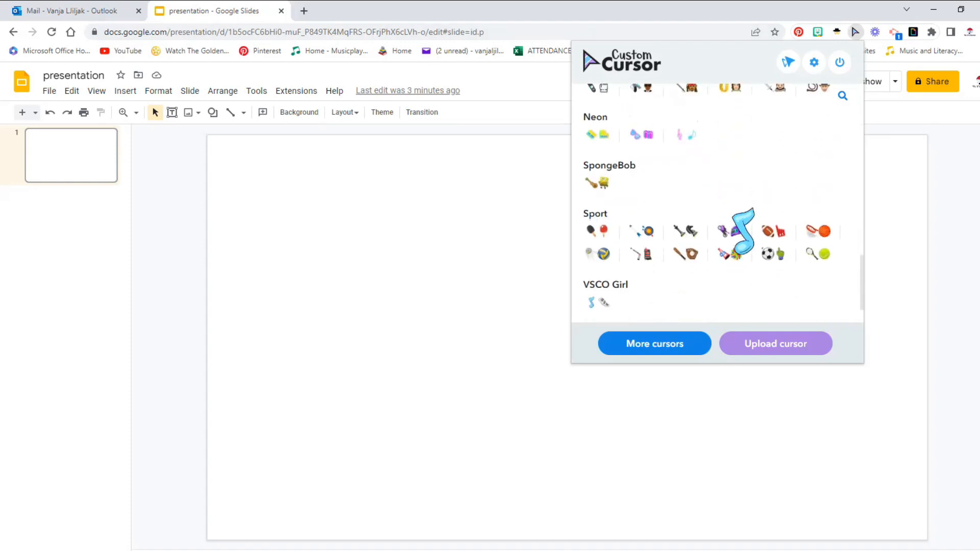
{"action": "scroll", "coordinate": [740, 225], "scroll_direction": "down", "scroll_amount": 1}
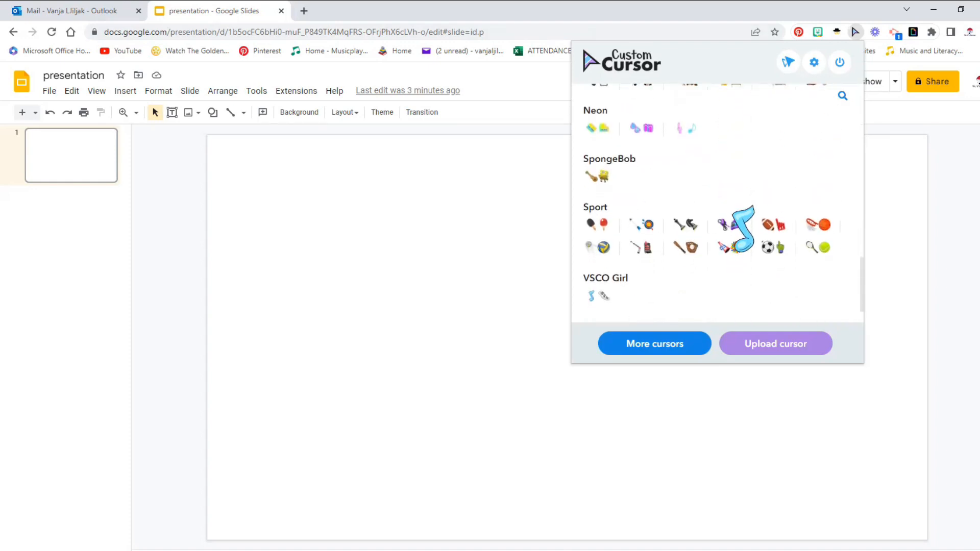
Browse the new cursor packs on the Custom Cursor website and close the page
{"action": "left_click", "coordinate": [658, 340]}
{"action": "scroll", "coordinate": [726, 288], "scroll_direction": "down", "scroll_amount": 3}
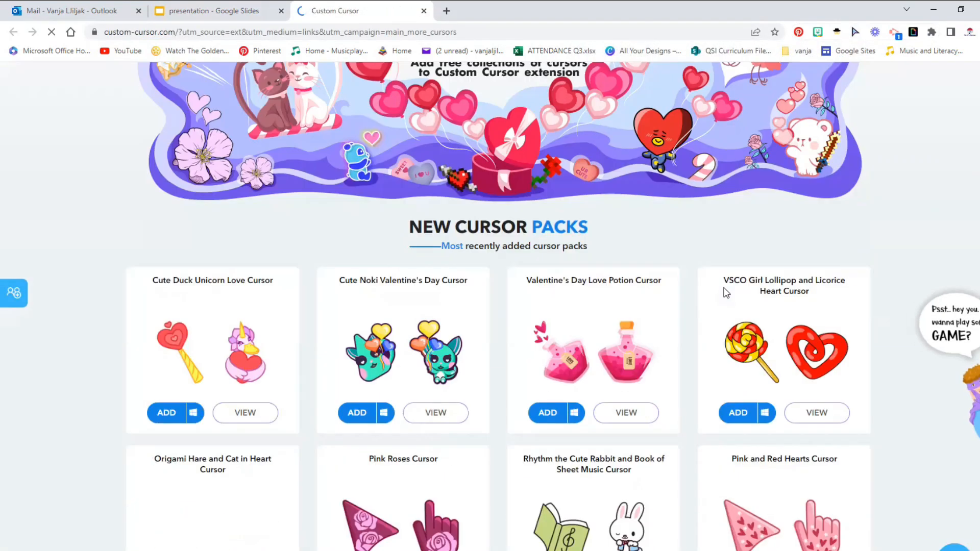
{"action": "scroll", "coordinate": [725, 292], "scroll_direction": "down", "scroll_amount": 3}
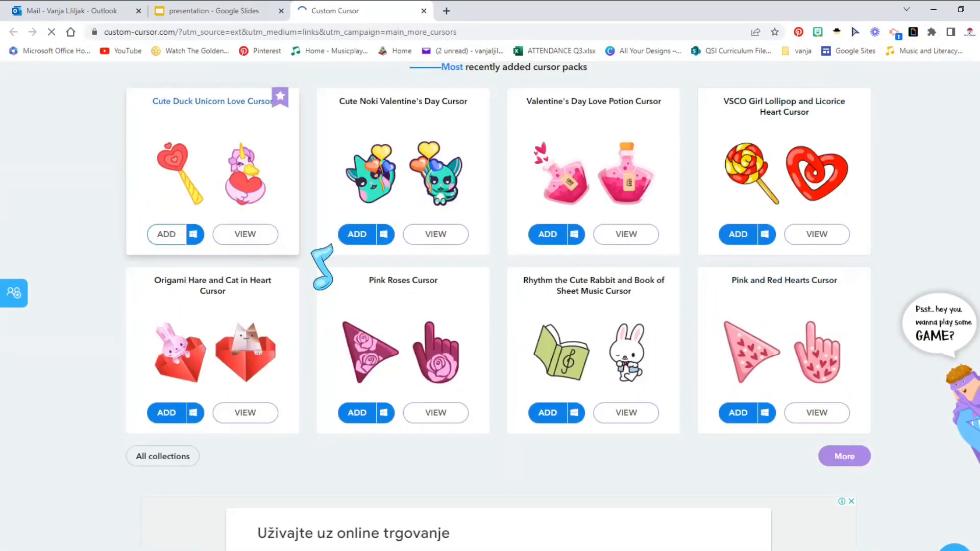
{"action": "scroll", "coordinate": [752, 205], "scroll_direction": "up", "scroll_amount": 4}
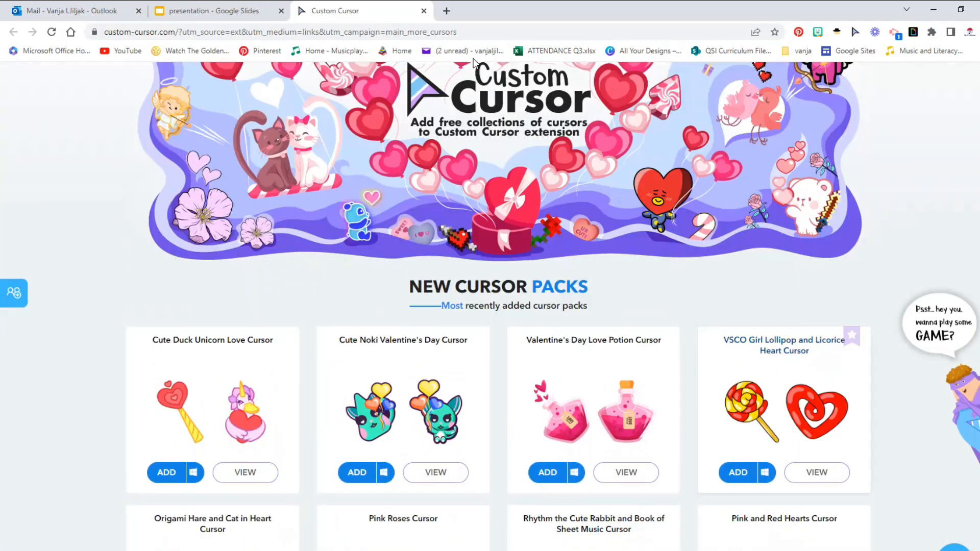
{"action": "left_click", "coordinate": [424, 11]}
Try the music notes, guitar and violin cursors from the Lifestyle group of the Custom Cursor extension
{"action": "left_click", "coordinate": [856, 32]}
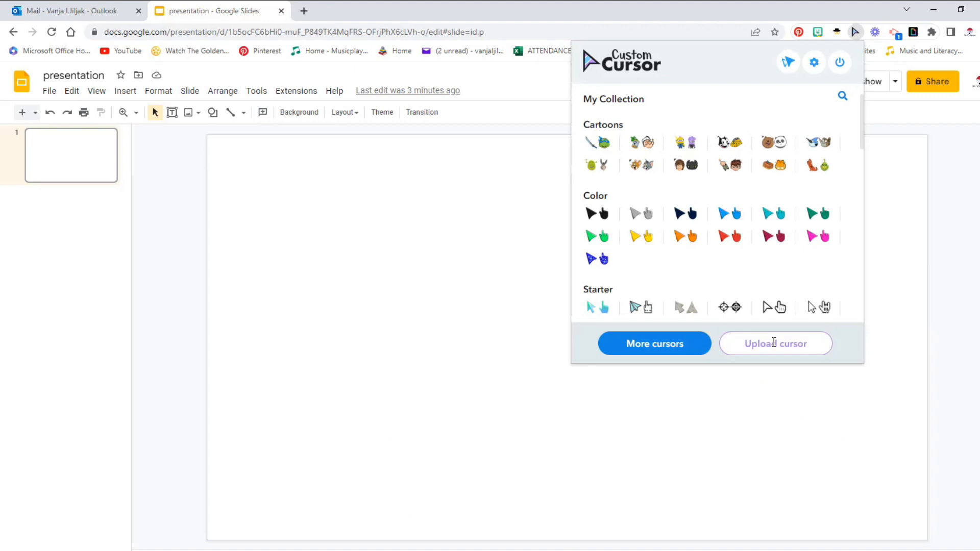
{"action": "scroll", "coordinate": [771, 247], "scroll_direction": "down", "scroll_amount": 4}
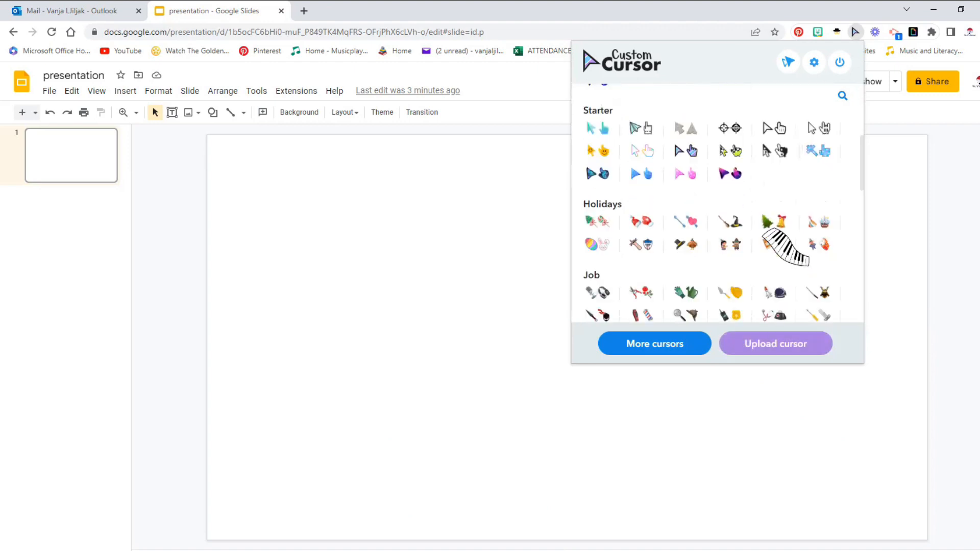
{"action": "scroll", "coordinate": [771, 245], "scroll_direction": "down", "scroll_amount": 2}
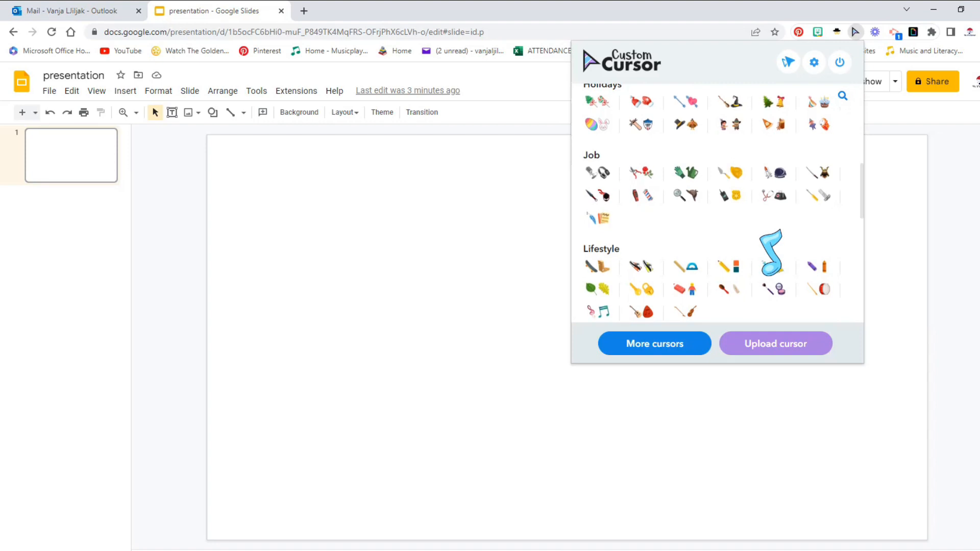
{"action": "scroll", "coordinate": [770, 247], "scroll_direction": "down", "scroll_amount": 3}
{"action": "scroll", "coordinate": [755, 214], "scroll_direction": "up", "scroll_amount": 1}
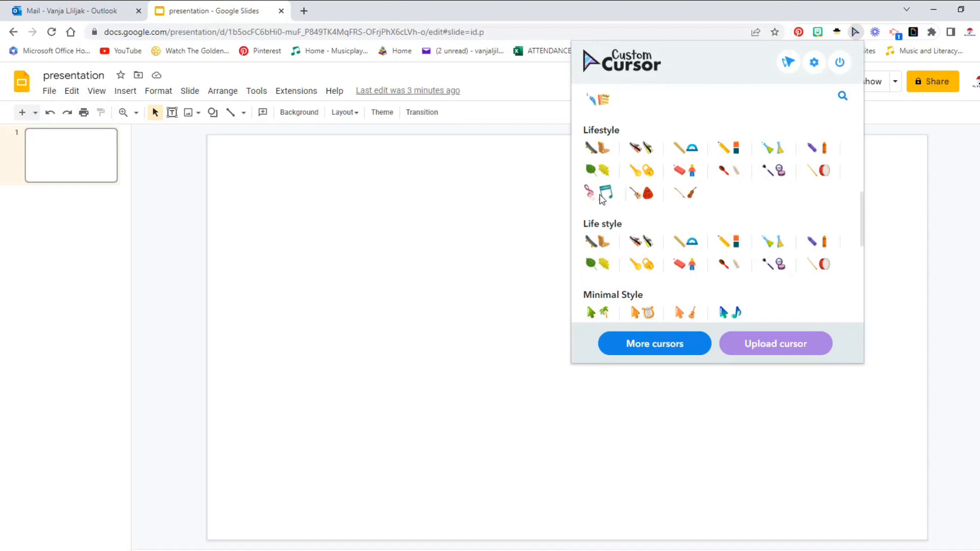
{"action": "left_click", "coordinate": [601, 197]}
{"action": "left_click", "coordinate": [635, 192]}
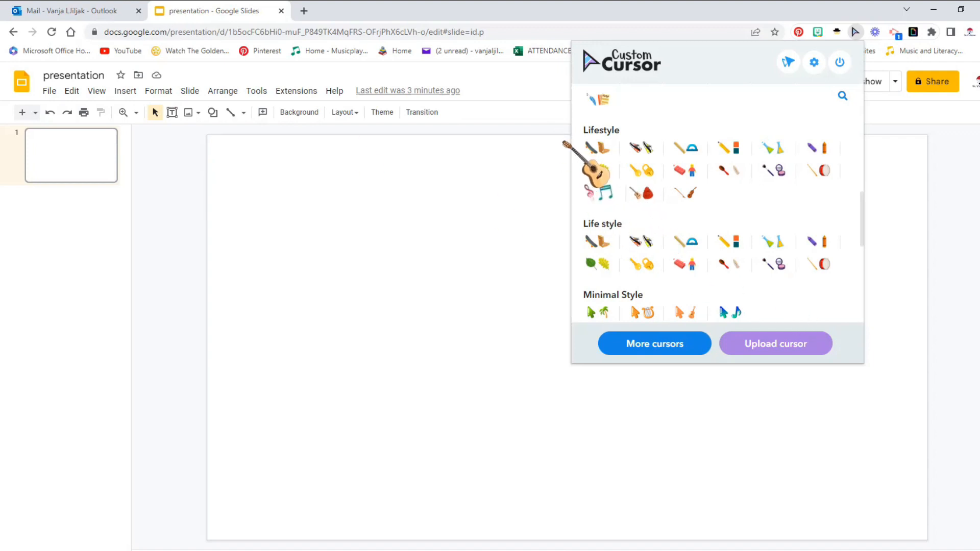
{"action": "left_click", "coordinate": [684, 193]}
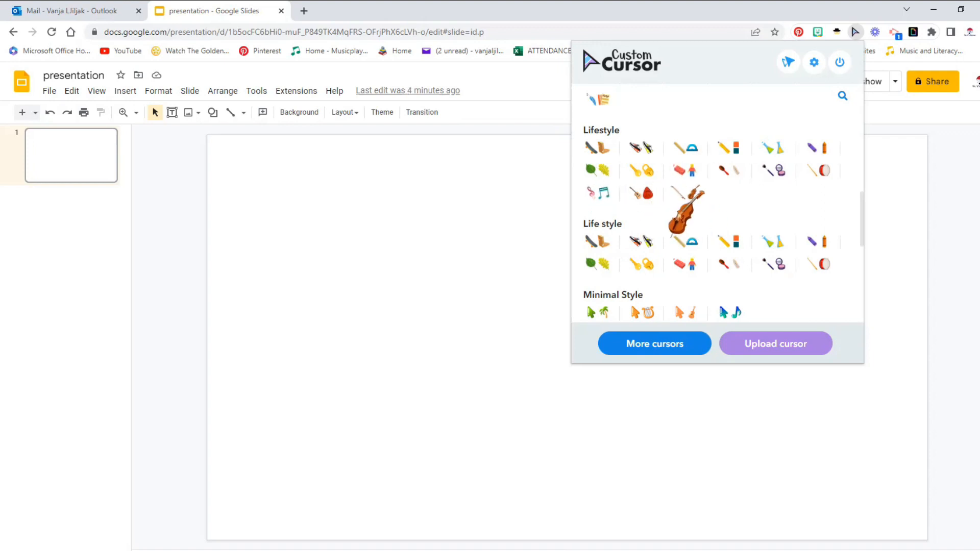
{"action": "left_click", "coordinate": [709, 198]}
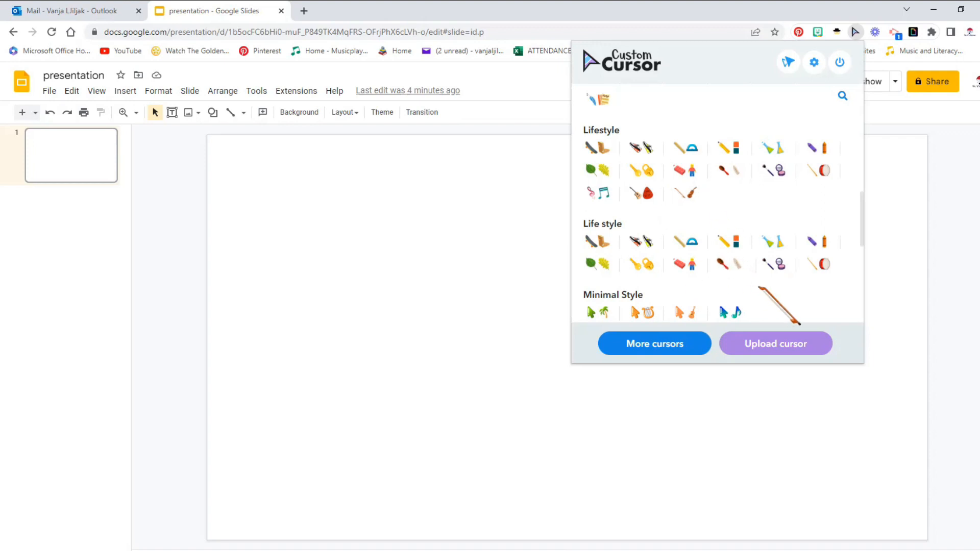
Try the Neon keyboard cursor, set the pointer to the Neon treble clef pack, and close the extension
{"action": "scroll", "coordinate": [824, 298], "scroll_direction": "down", "scroll_amount": 3}
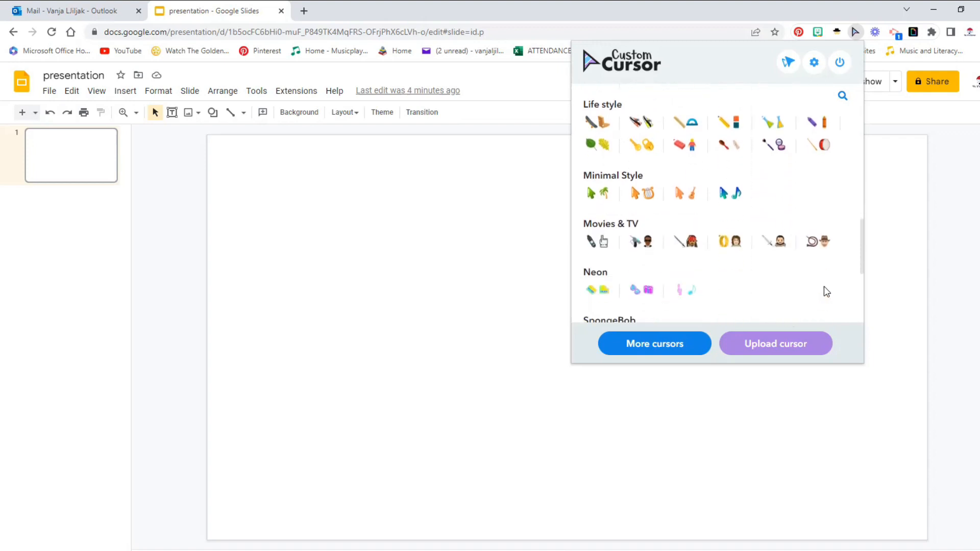
{"action": "scroll", "coordinate": [823, 290], "scroll_direction": "down", "scroll_amount": 2}
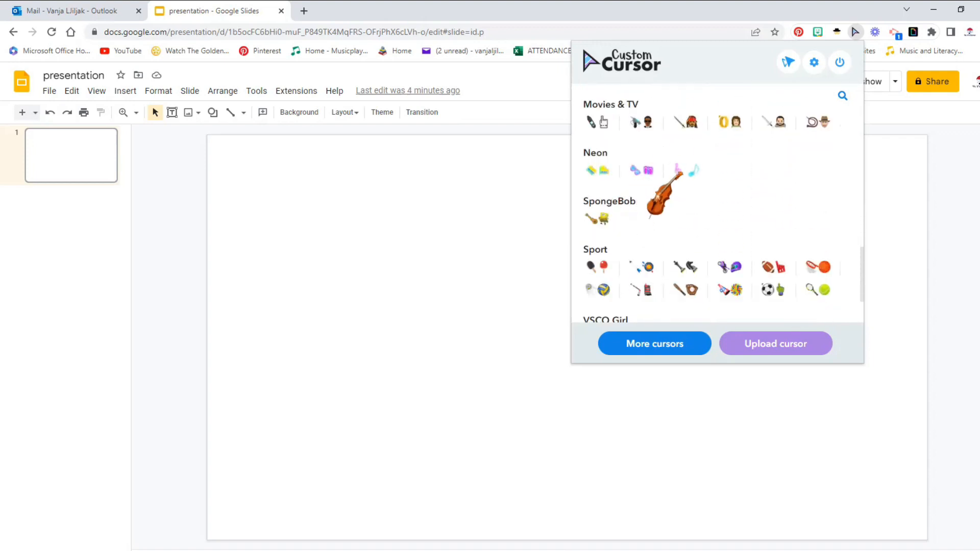
{"action": "left_click", "coordinate": [594, 171]}
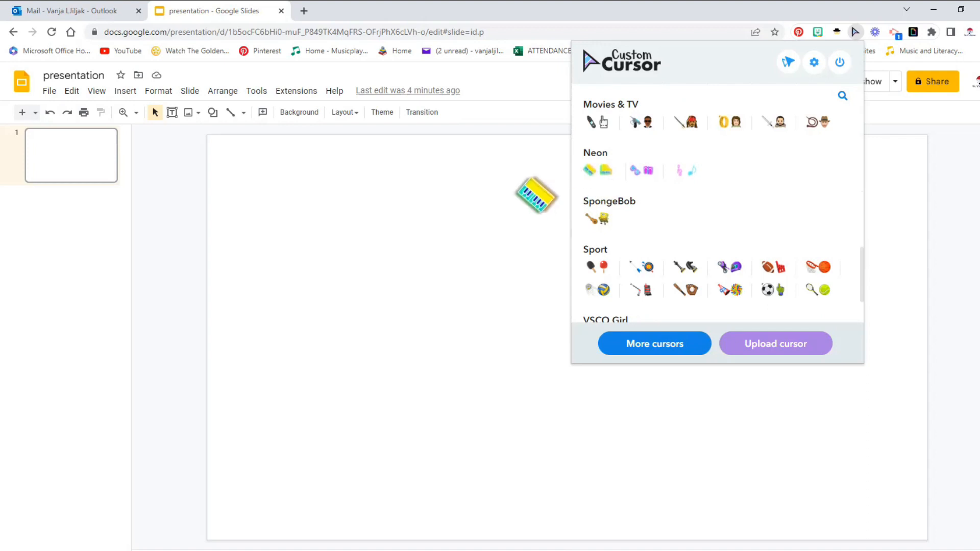
{"action": "left_click", "coordinate": [685, 171]}
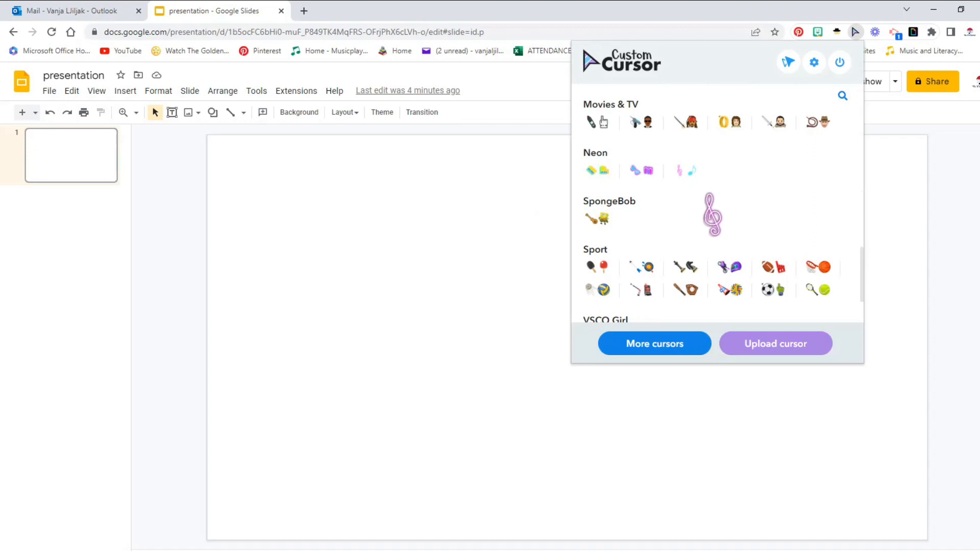
{"action": "scroll", "coordinate": [712, 212], "scroll_direction": "down", "scroll_amount": 1}
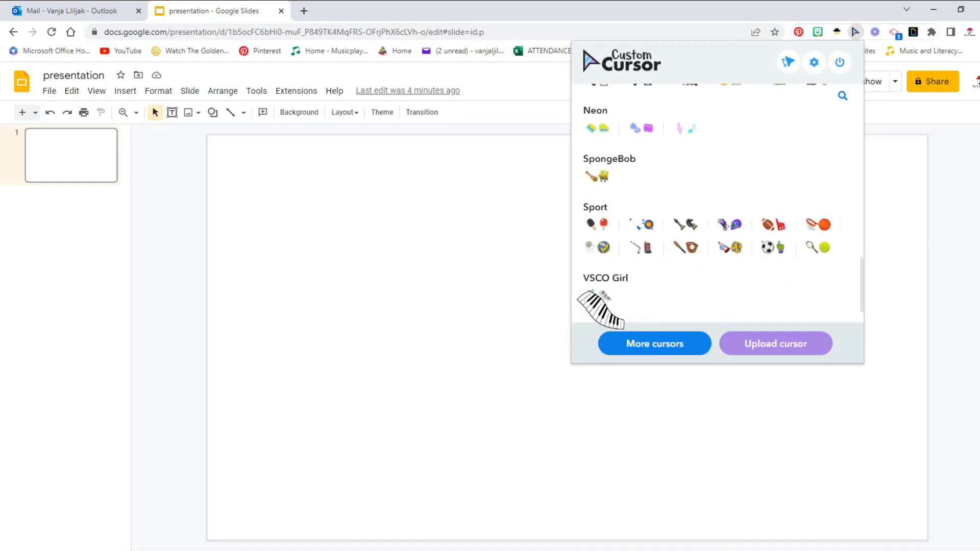
{"action": "left_click", "coordinate": [684, 129]}
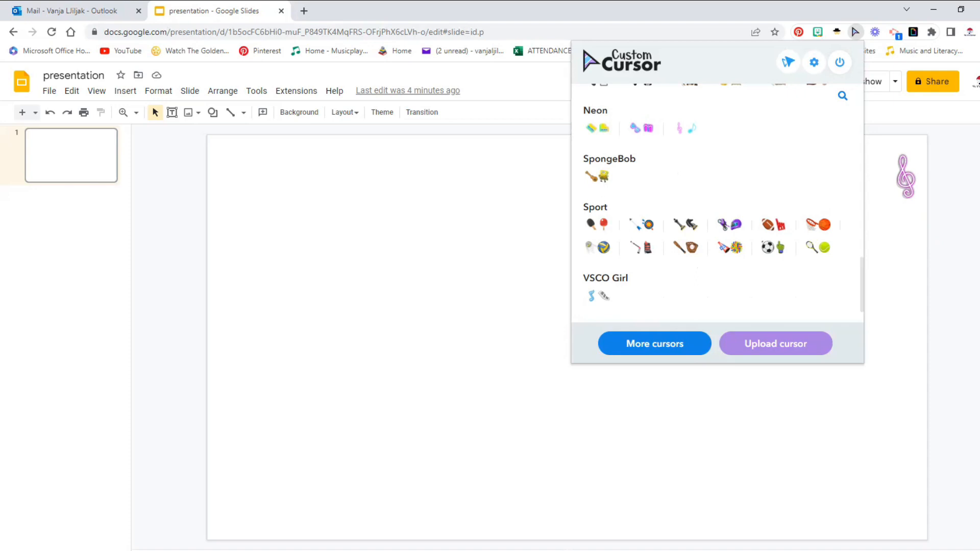
{"action": "left_click", "coordinate": [902, 155]}
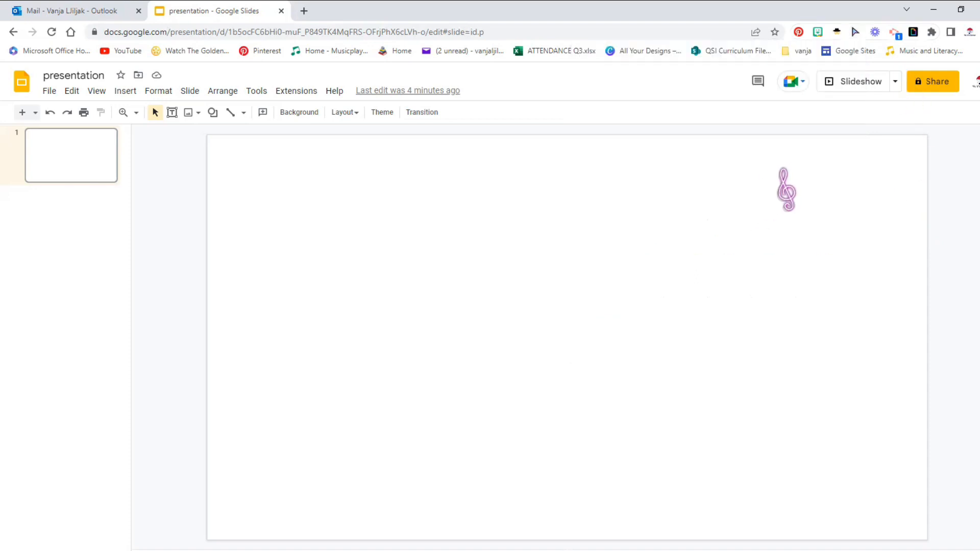
Search the GIPHY extension for "mozart" and browse the matching GIFs
{"action": "left_click", "coordinate": [910, 35]}
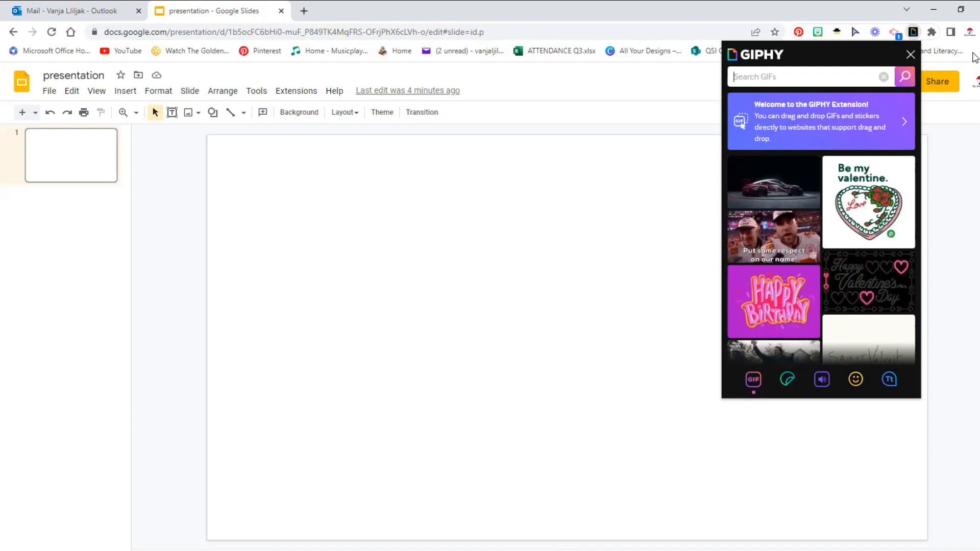
{"action": "type", "text": "mozart"}
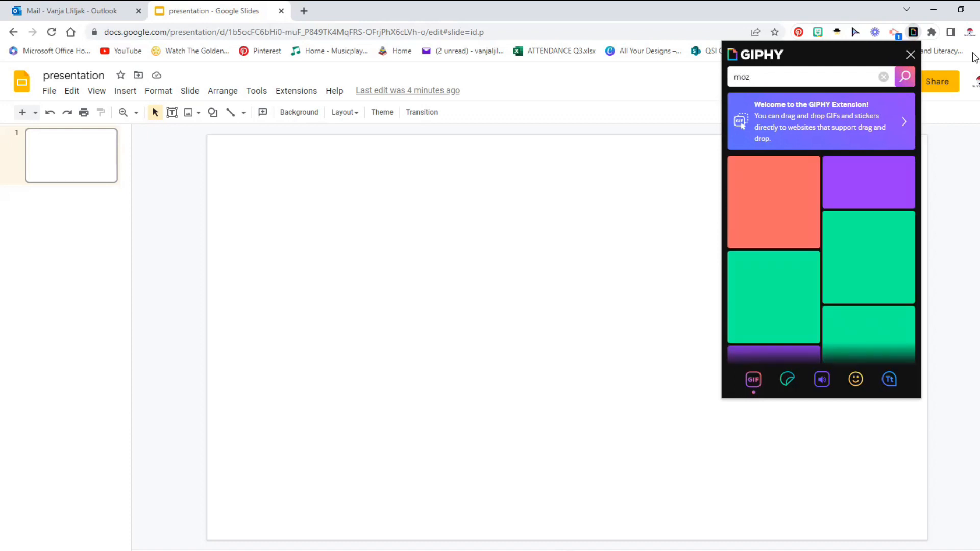
{"action": "key", "text": "Return"}
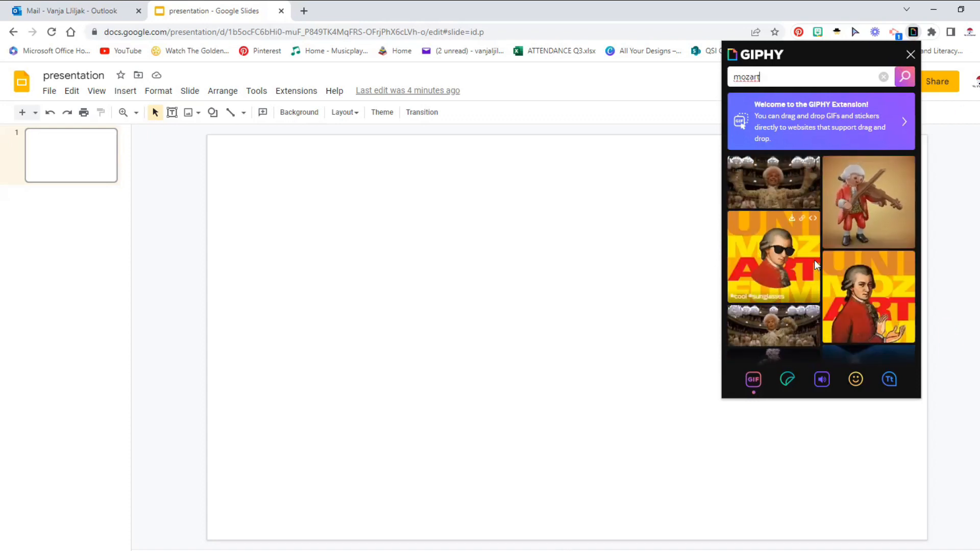
{"action": "scroll", "coordinate": [815, 265], "scroll_direction": "down", "scroll_amount": 2}
{"action": "scroll", "coordinate": [813, 260], "scroll_direction": "down", "scroll_amount": 3}
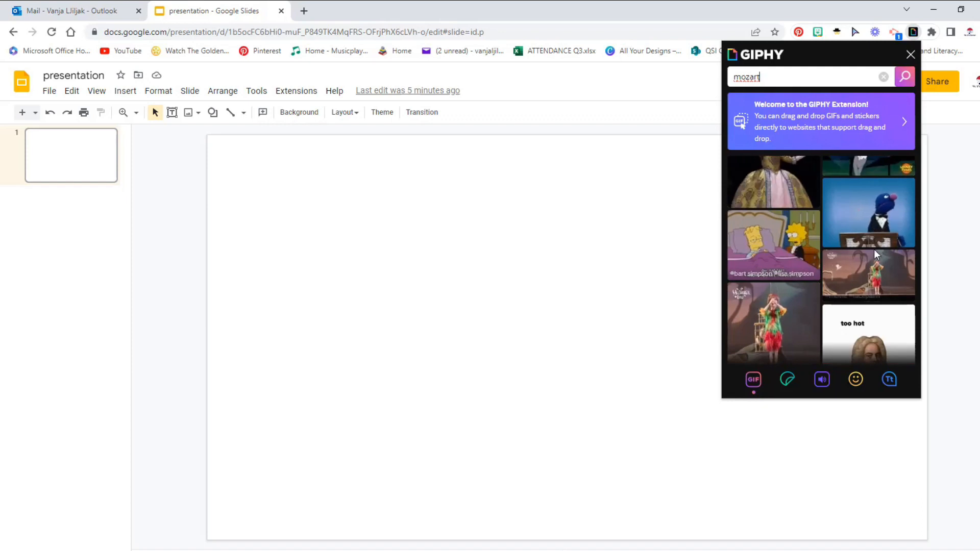
Download the Mozart Dancing Sticker by MegaGeex from the GIPHY stickers to the Desktop and cancel the duplicate download
{"action": "left_click", "coordinate": [790, 379]}
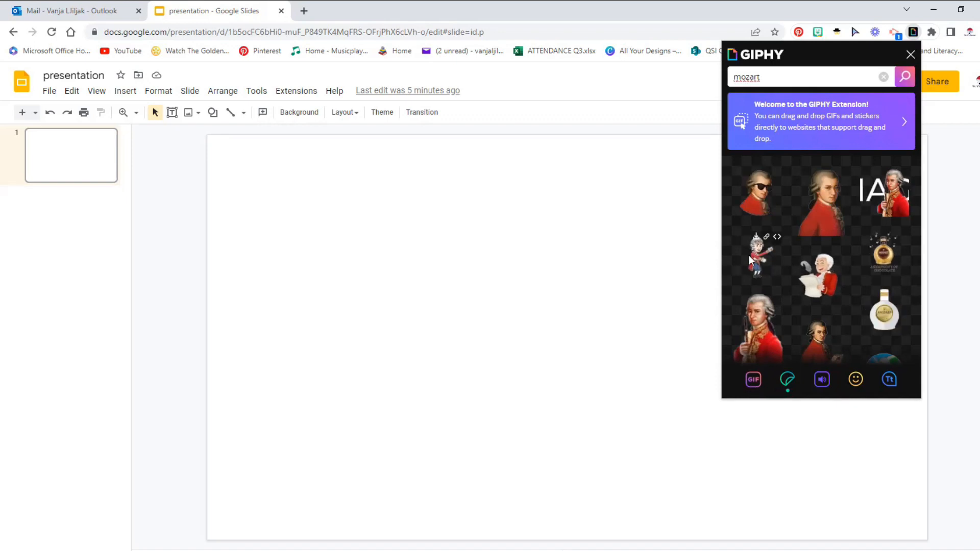
{"action": "left_click", "coordinate": [756, 236]}
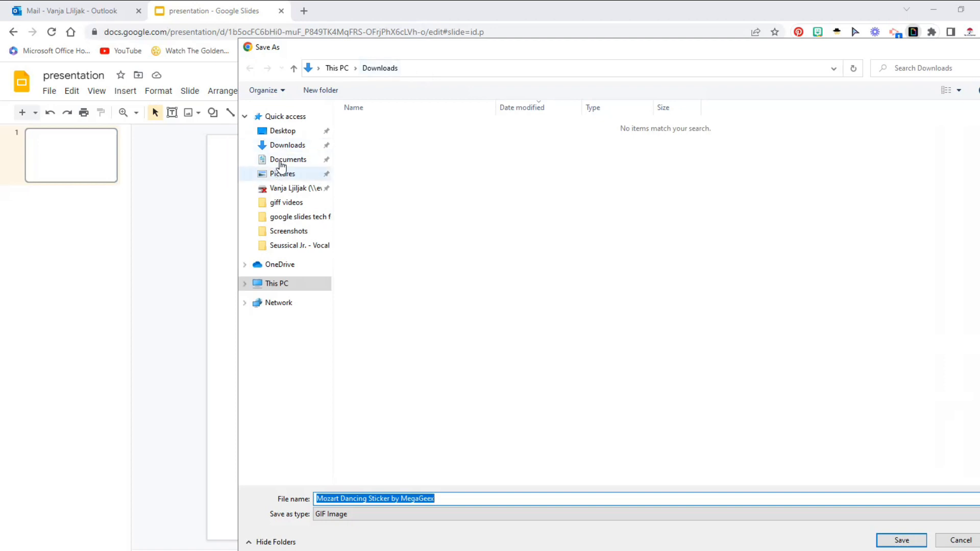
{"action": "left_click", "coordinate": [278, 131]}
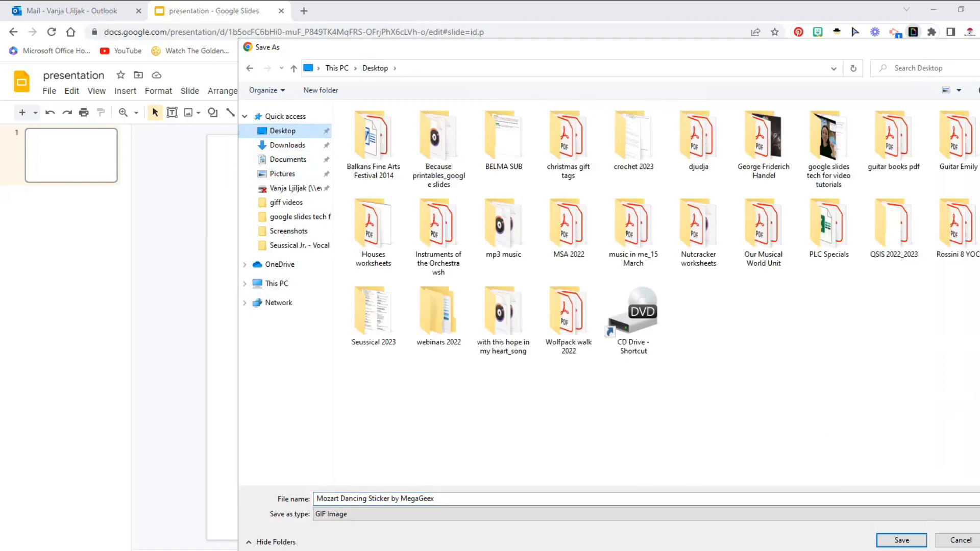
{"action": "left_click", "coordinate": [901, 540]}
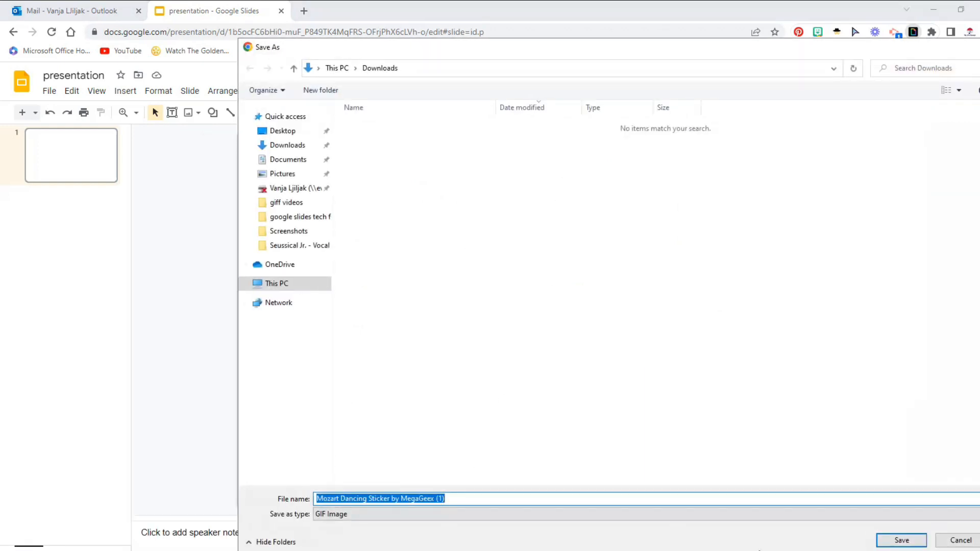
{"action": "left_click", "coordinate": [961, 541]}
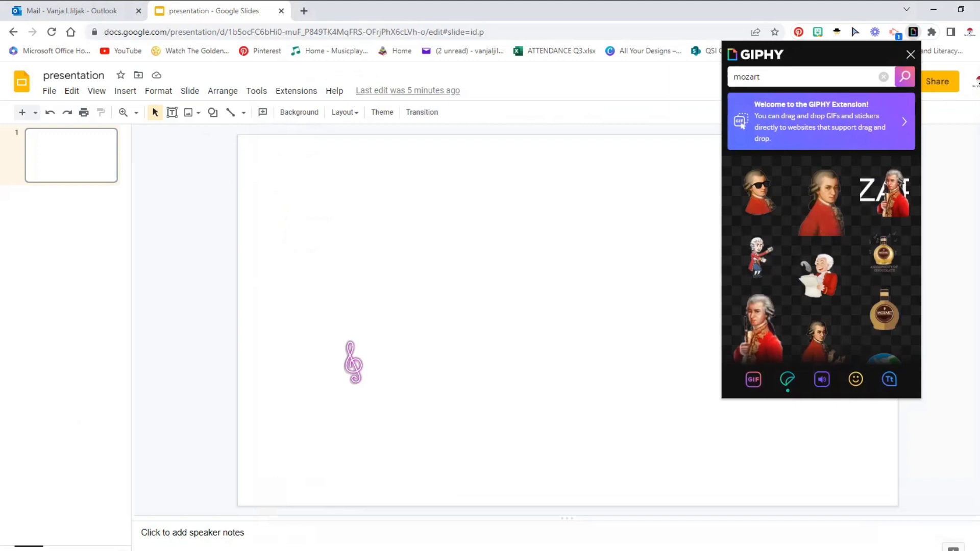
Insert the Mozart Dancing Sticker from the computer's Desktop folder into the blank slide
{"action": "left_click", "coordinate": [125, 91]}
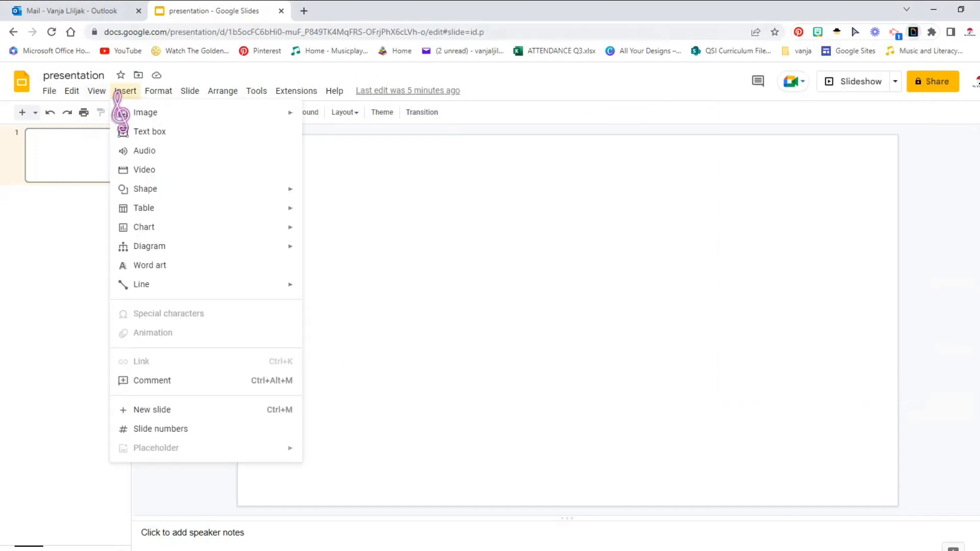
{"action": "mouse_move", "coordinate": [142, 120]}
{"action": "left_click", "coordinate": [363, 117]}
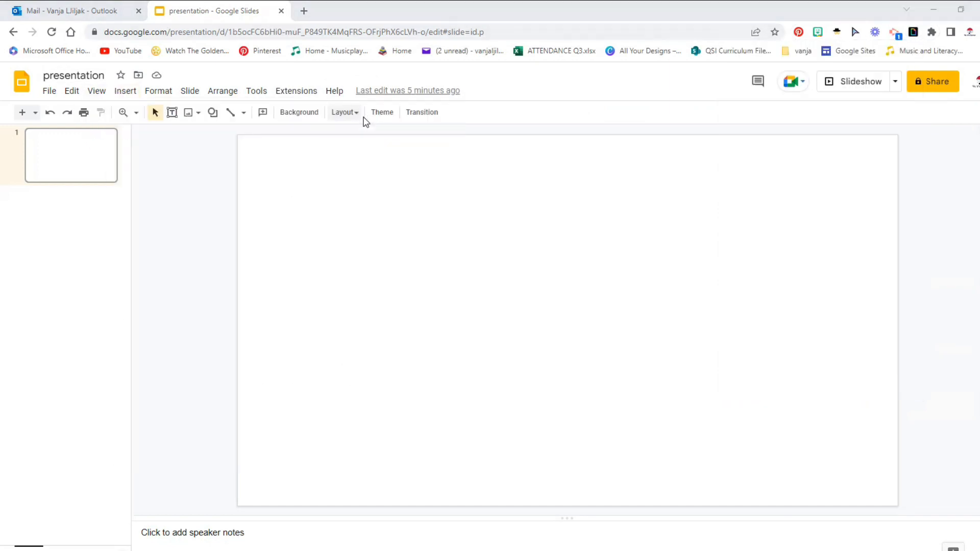
{"action": "left_click", "coordinate": [50, 95]}
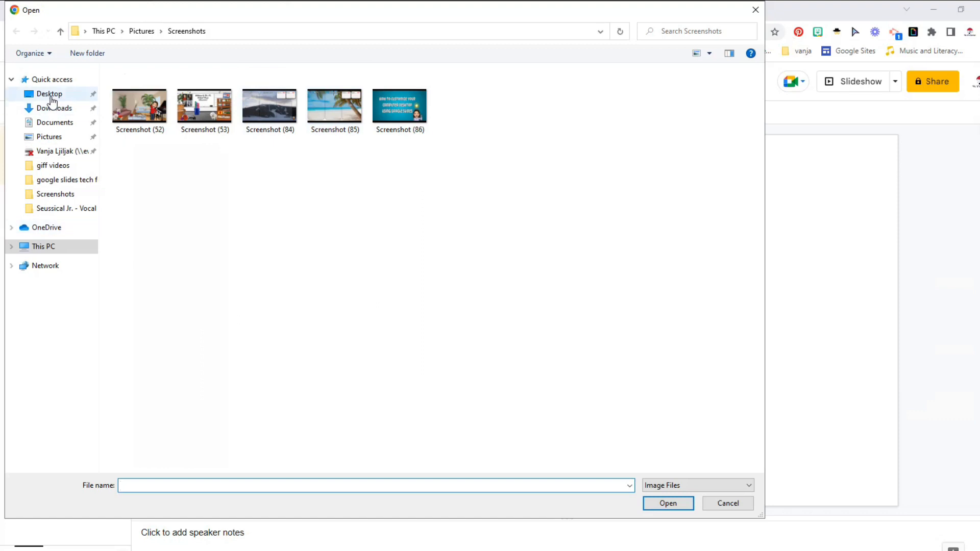
{"action": "double_click", "coordinate": [658, 274]}
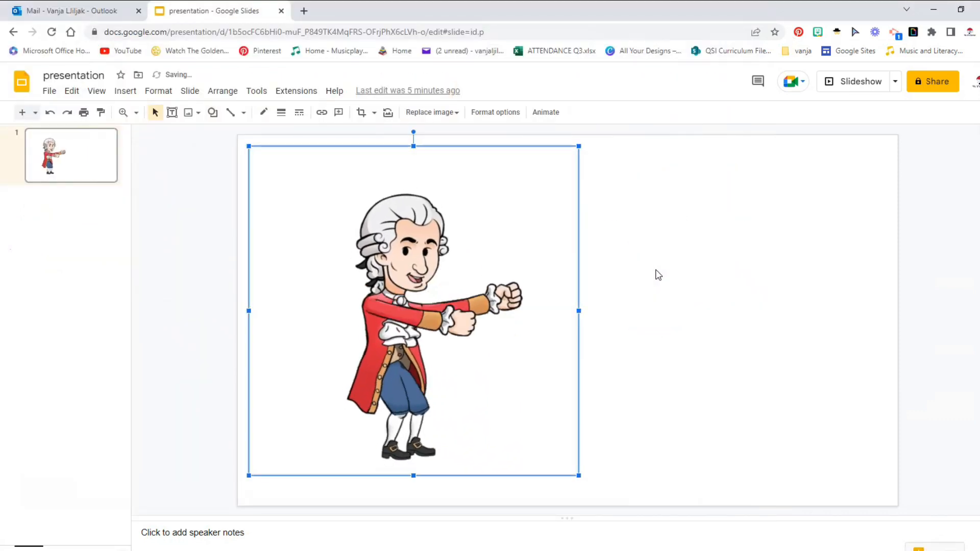
{"action": "left_click", "coordinate": [591, 278]}
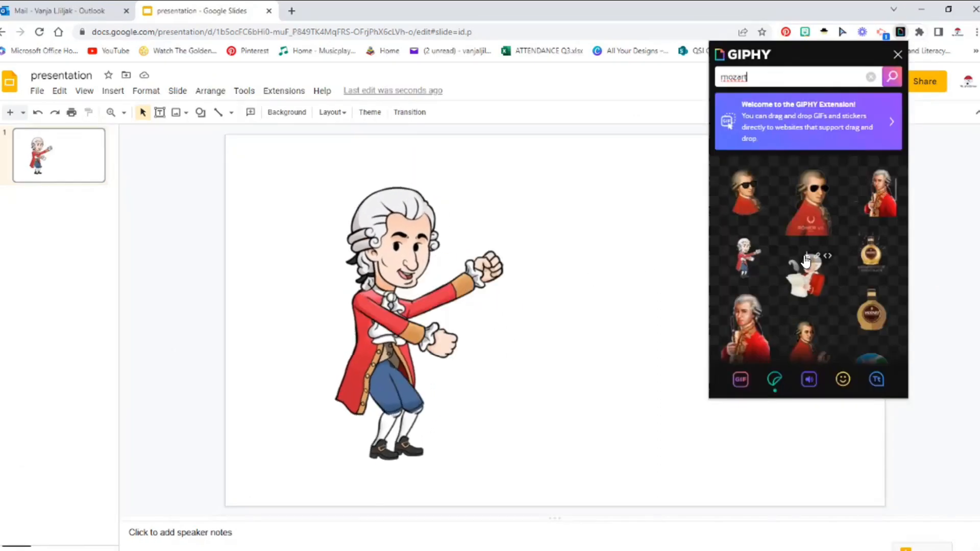
Download the Musik Violin Sticker by PLAYMOBIL from the GIPHY "mozart" stickers to the Downloads folder
{"action": "scroll", "coordinate": [825, 326], "scroll_direction": "down", "scroll_amount": 3}
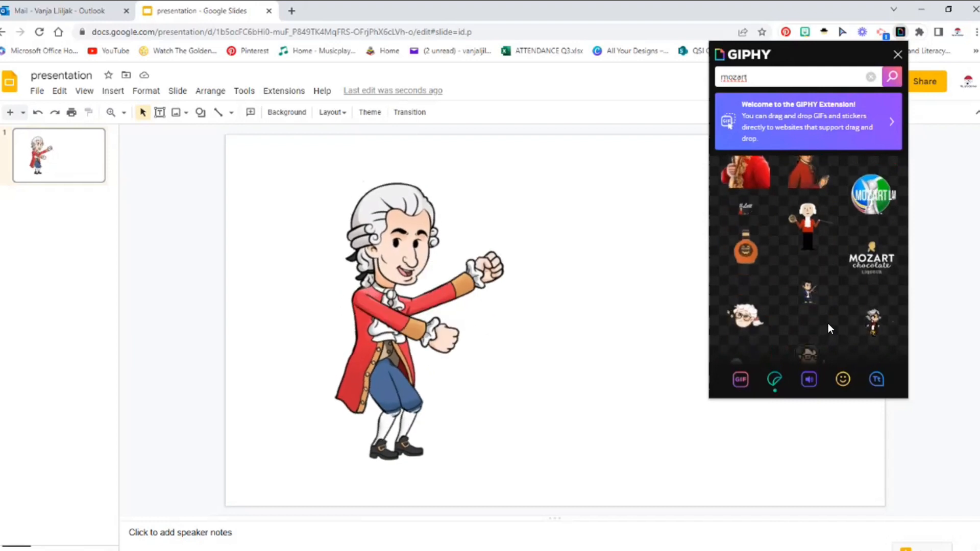
{"action": "scroll", "coordinate": [837, 291], "scroll_direction": "down", "scroll_amount": 1}
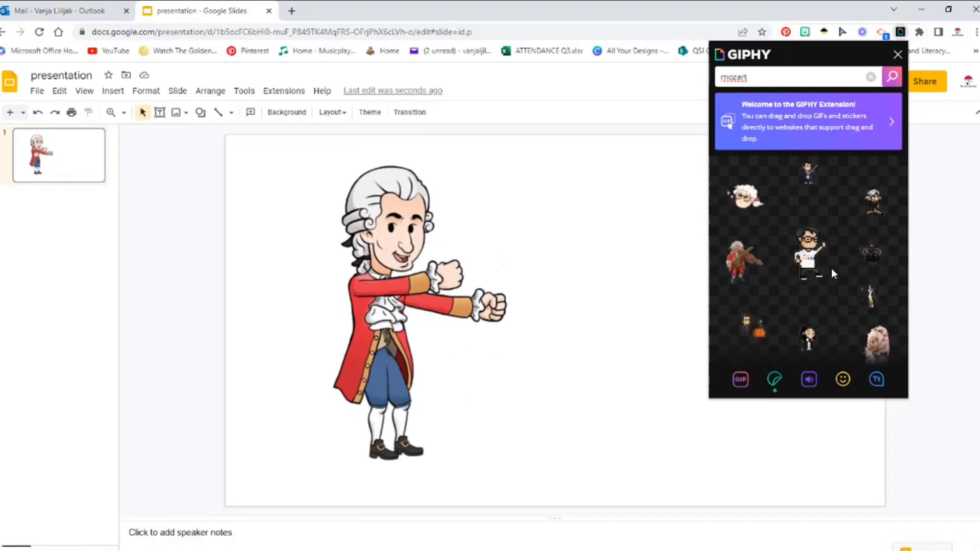
{"action": "left_click", "coordinate": [742, 240]}
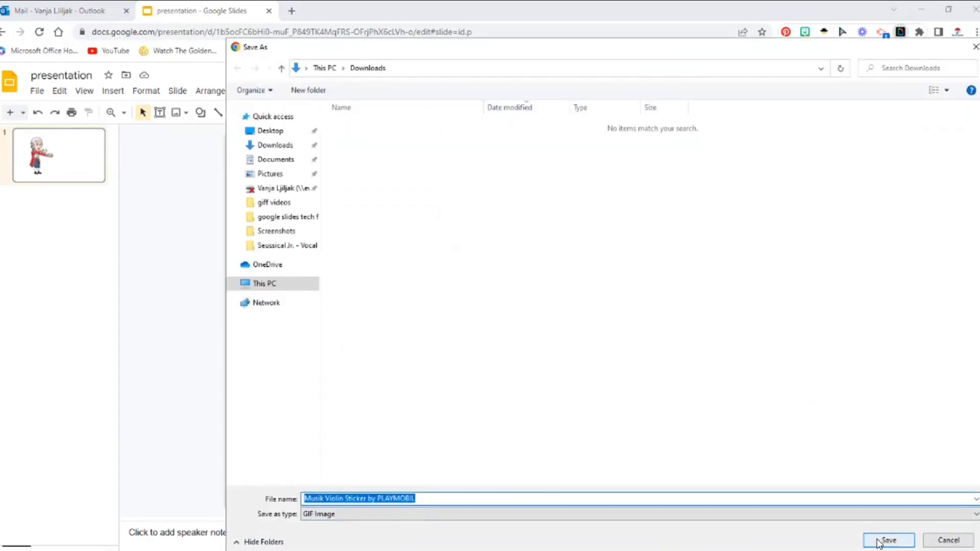
{"action": "left_click", "coordinate": [886, 540]}
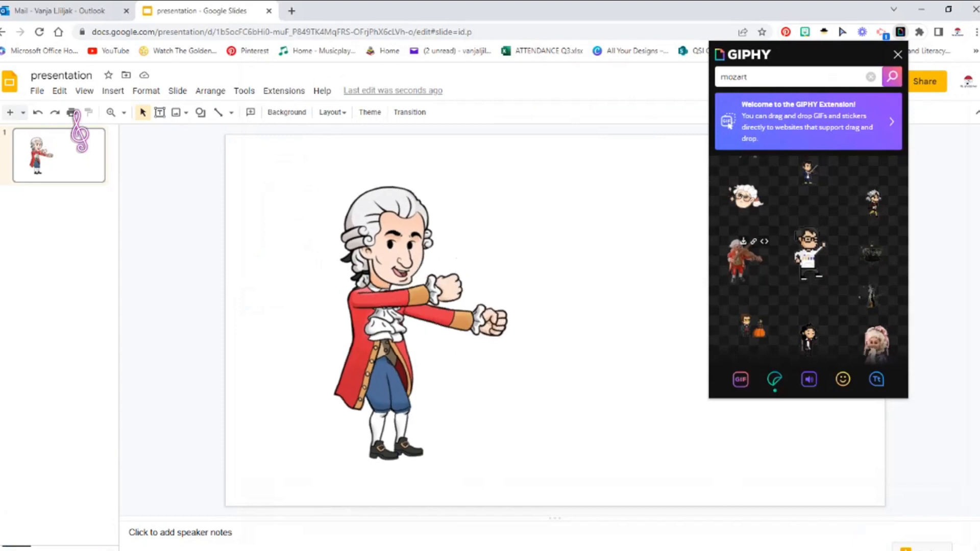
Insert the Musik Violin Sticker by PLAYMOBIL from the computer's Downloads folder into the slide
{"action": "left_click", "coordinate": [112, 91]}
{"action": "mouse_move", "coordinate": [128, 113]}
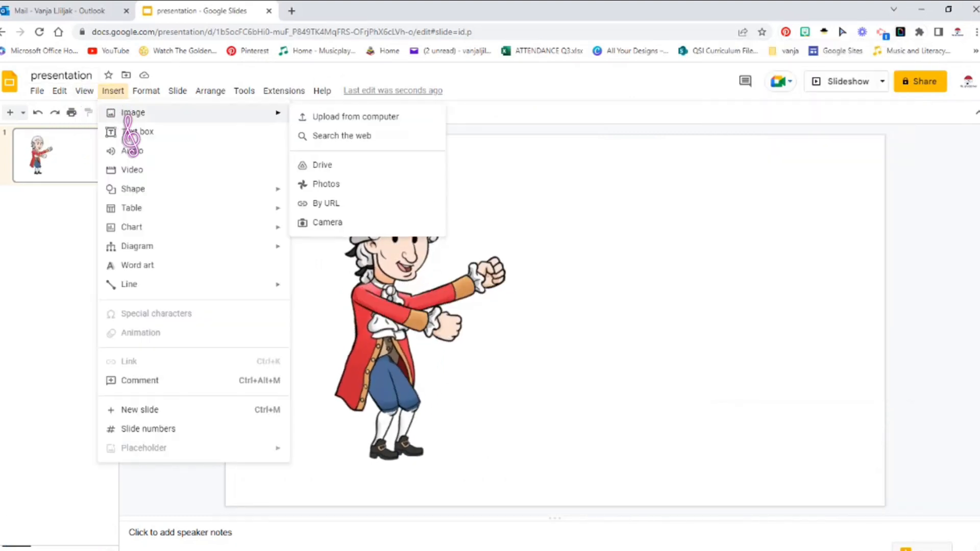
{"action": "left_click", "coordinate": [351, 117]}
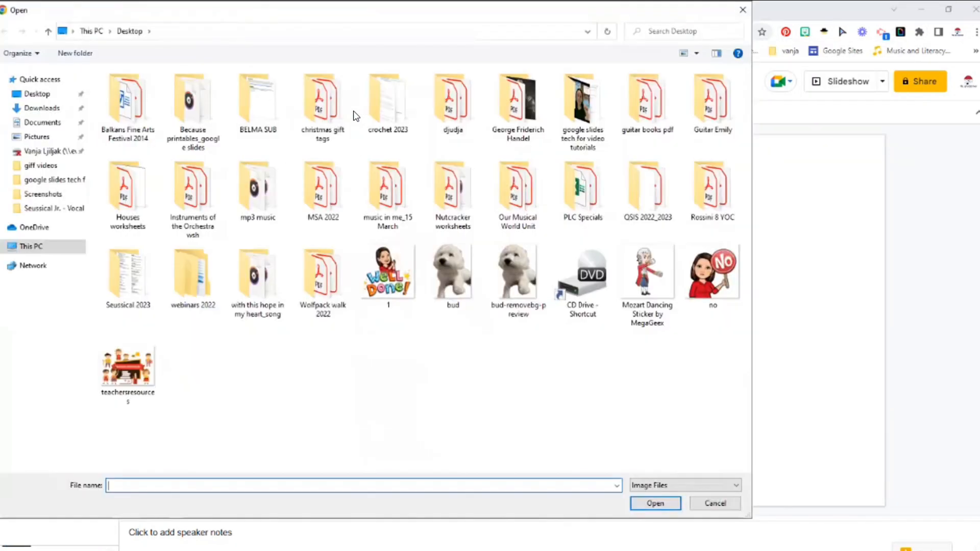
{"action": "left_click", "coordinate": [46, 109]}
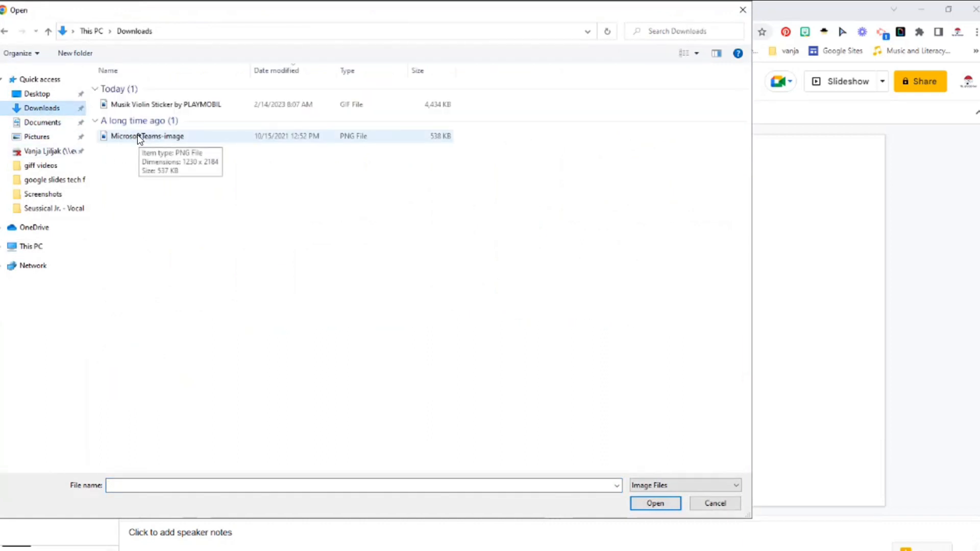
{"action": "double_click", "coordinate": [136, 105]}
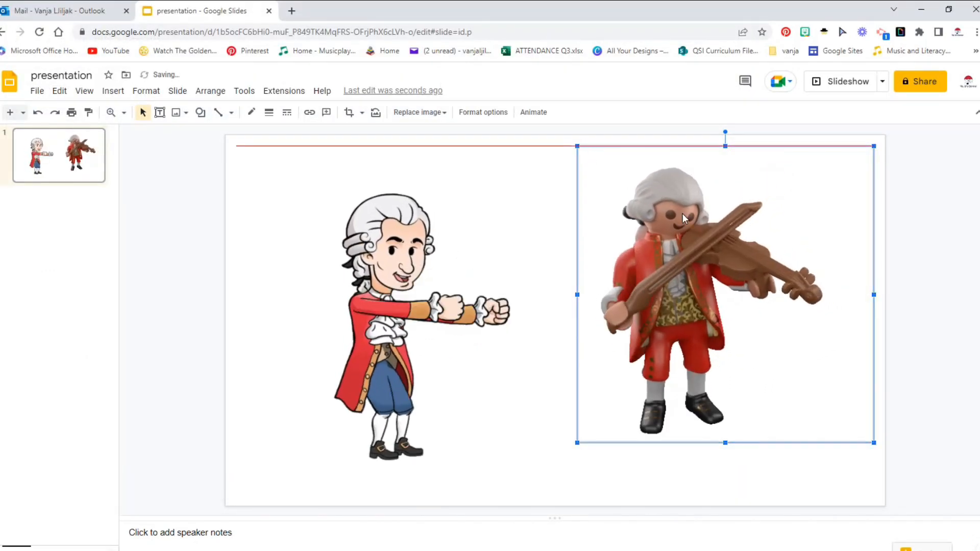
Shrink both Mozart stickers and move the dancing one up so it stands level with the violinist
{"action": "left_click_drag", "start_coordinate": [577, 147], "coordinate": [646, 229]}
{"action": "left_click", "coordinate": [470, 192]}
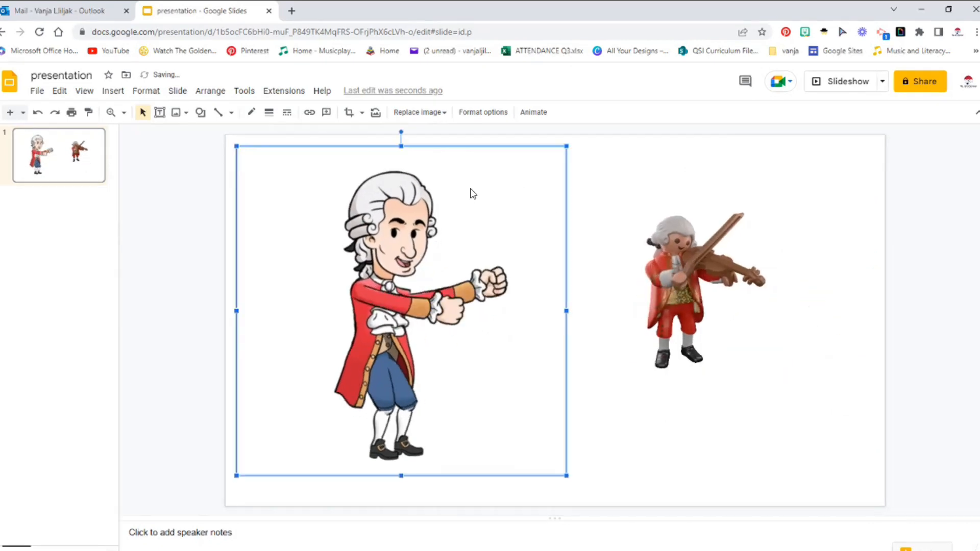
{"action": "left_click_drag", "start_coordinate": [571, 148], "coordinate": [442, 273]}
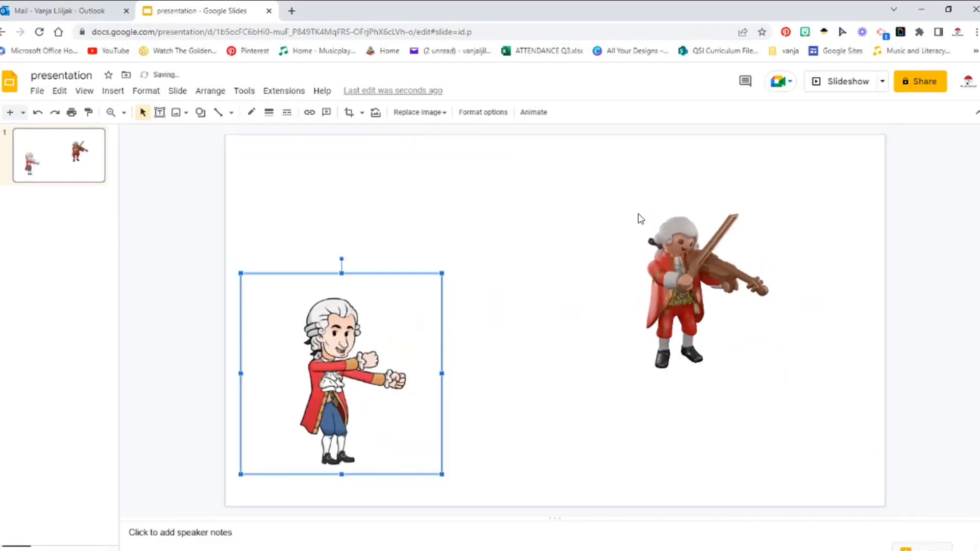
{"action": "left_click", "coordinate": [629, 215]}
{"action": "left_click_drag", "start_coordinate": [345, 352], "coordinate": [377, 250]}
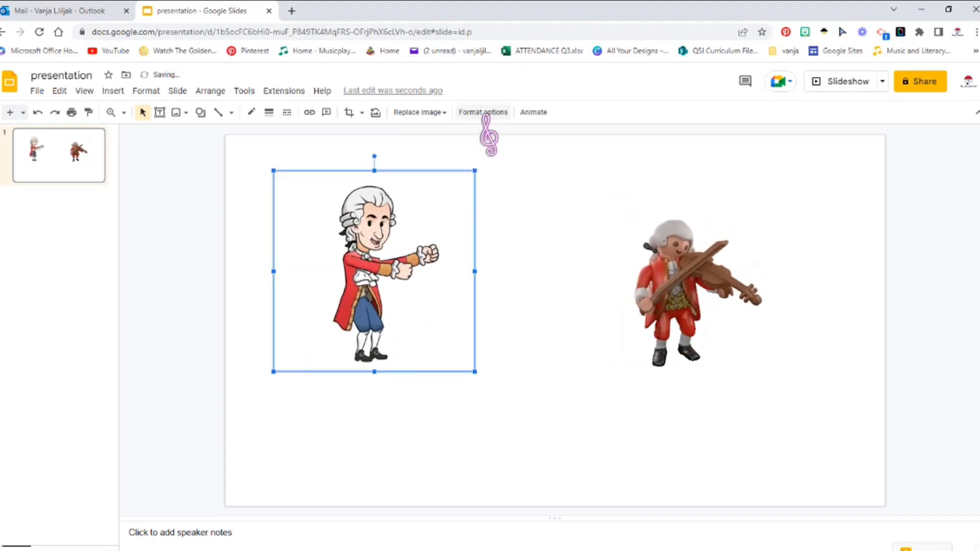
Add a drop shadow with the lowest transparency to the dancing Mozart sticker
{"action": "left_click", "coordinate": [482, 112]}
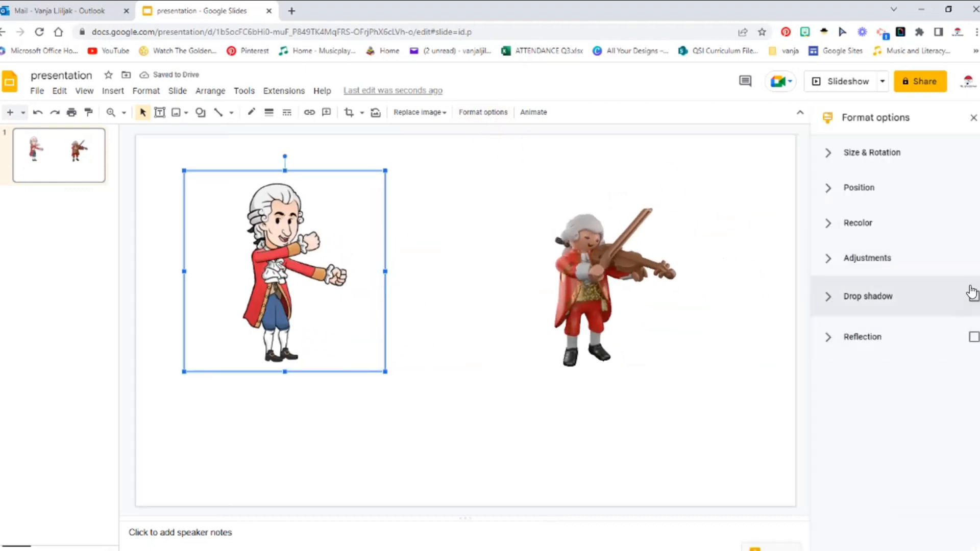
{"action": "left_click", "coordinate": [881, 299]}
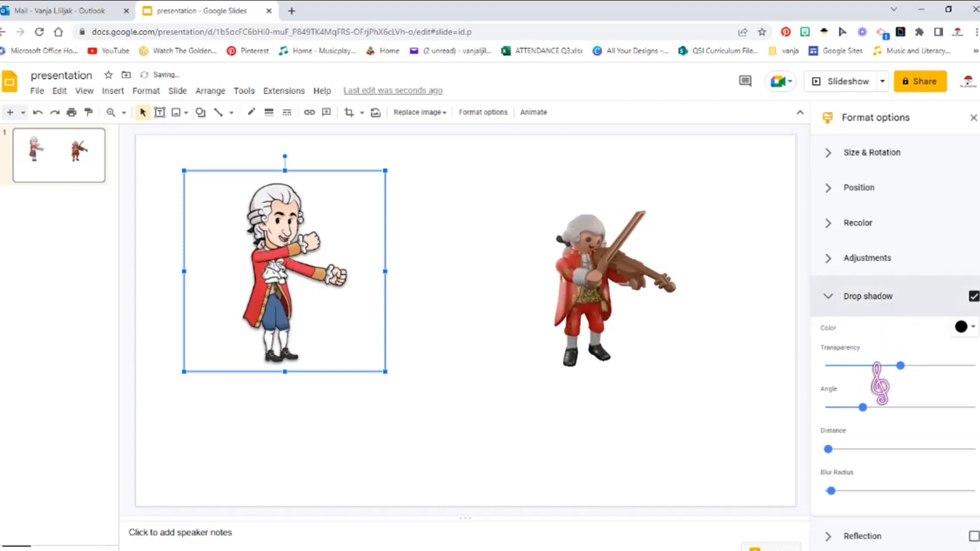
{"action": "left_click_drag", "start_coordinate": [897, 368], "coordinate": [815, 369]}
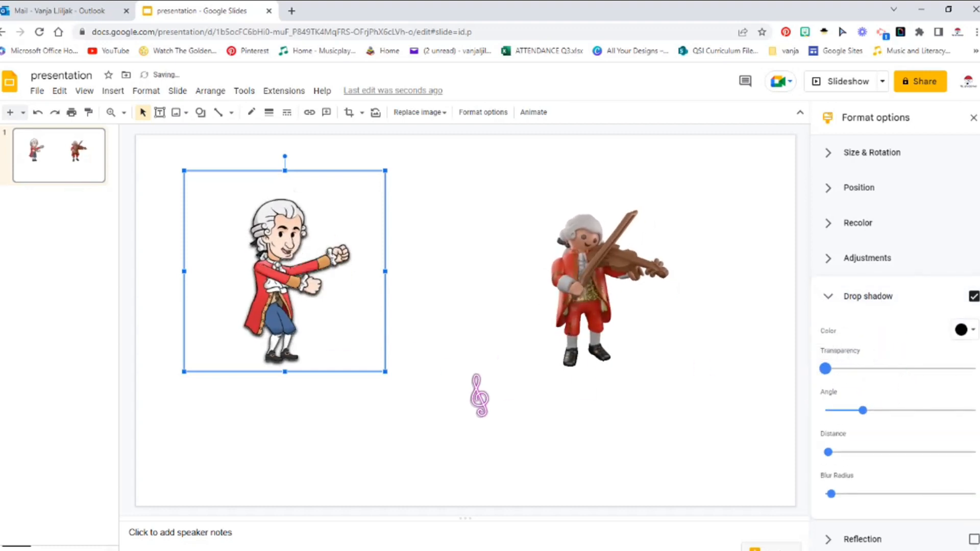
{"action": "left_click", "coordinate": [476, 377]}
Add a drop shadow with the lowest transparency to the violin-playing Mozart sticker
{"action": "left_click", "coordinate": [619, 276]}
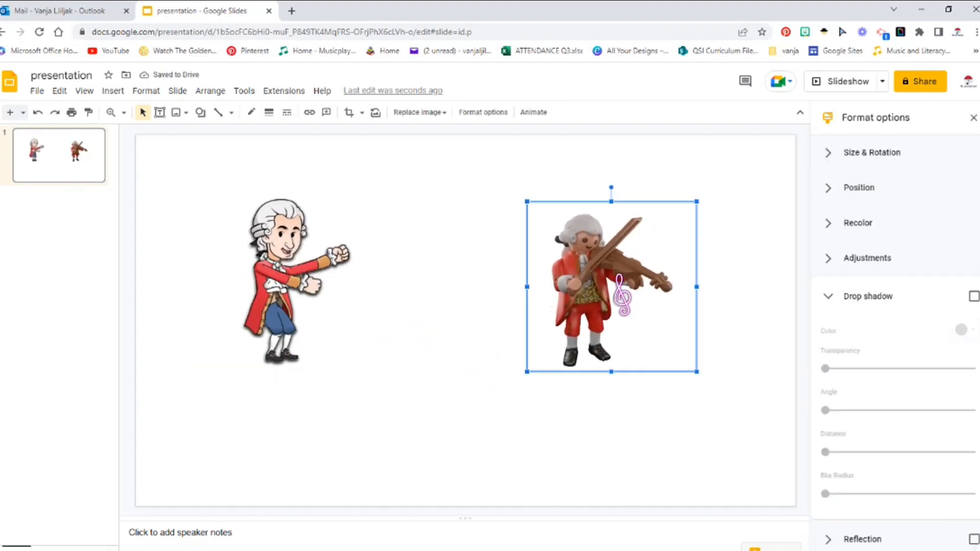
{"action": "left_click", "coordinate": [973, 298]}
{"action": "left_click_drag", "start_coordinate": [899, 368], "coordinate": [825, 369]}
{"action": "left_click", "coordinate": [412, 255]}
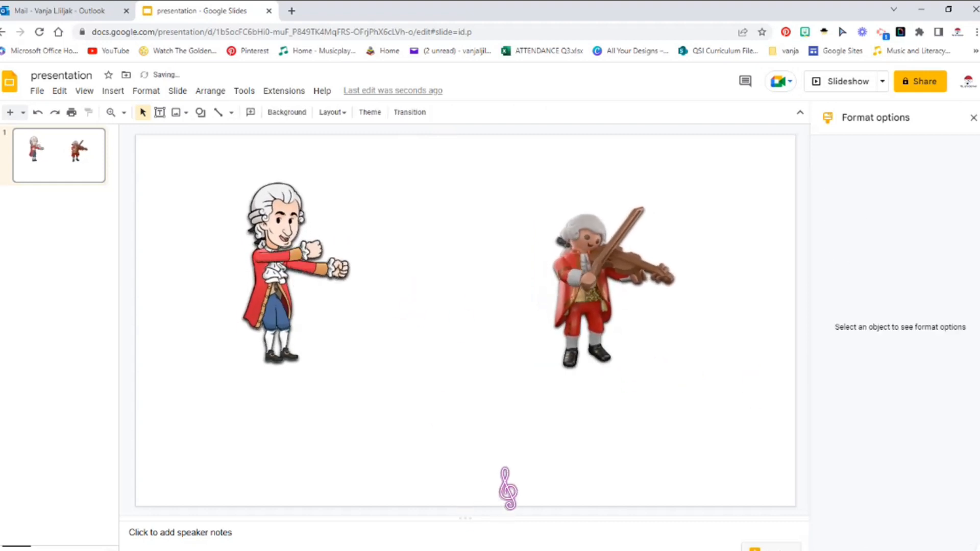
{"action": "left_click", "coordinate": [291, 296]}
{"action": "left_click", "coordinate": [429, 411]}
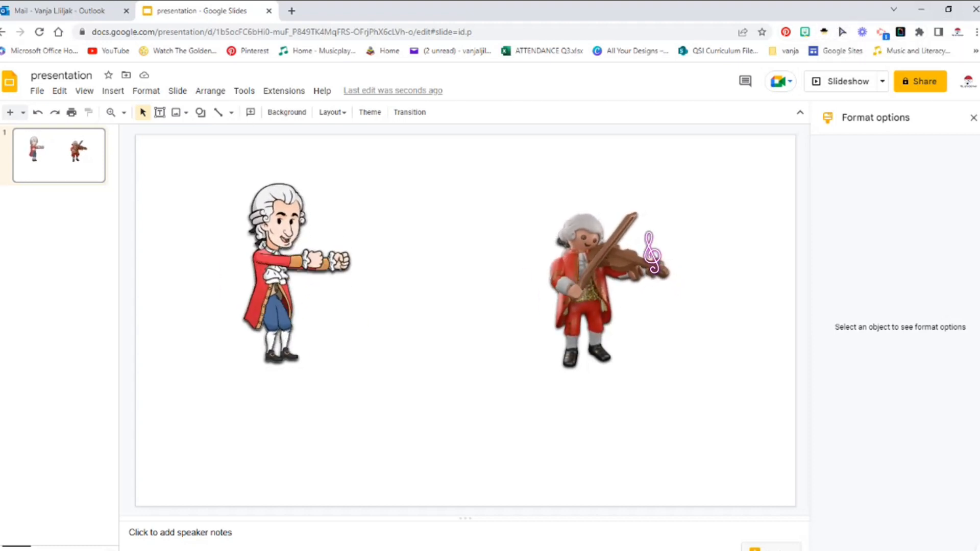
Move both stickers to the slide's right edge, with the dancing Mozart above the violinist
{"action": "left_click", "coordinate": [289, 311]}
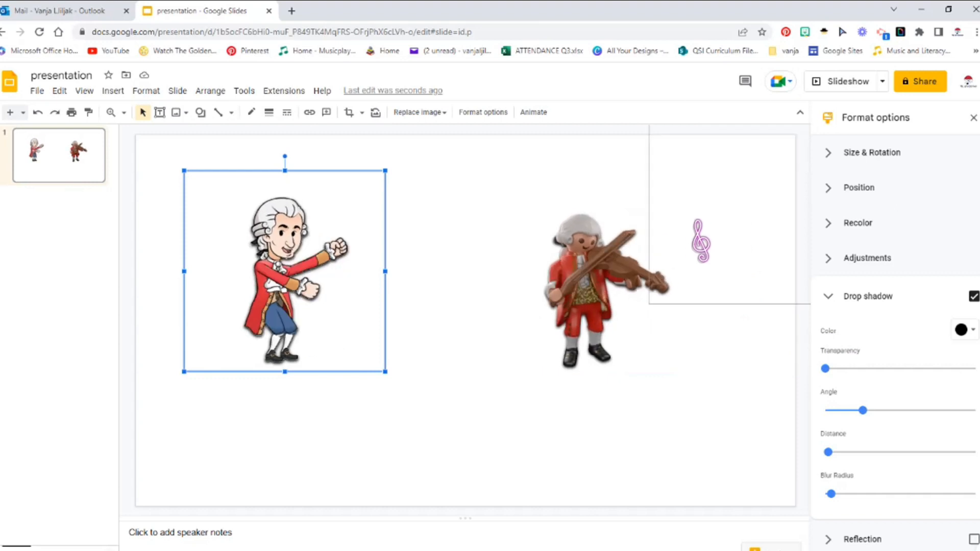
{"action": "left_click_drag", "start_coordinate": [612, 340], "coordinate": [612, 341]}
{"action": "left_click_drag", "start_coordinate": [557, 327], "coordinate": [681, 452]}
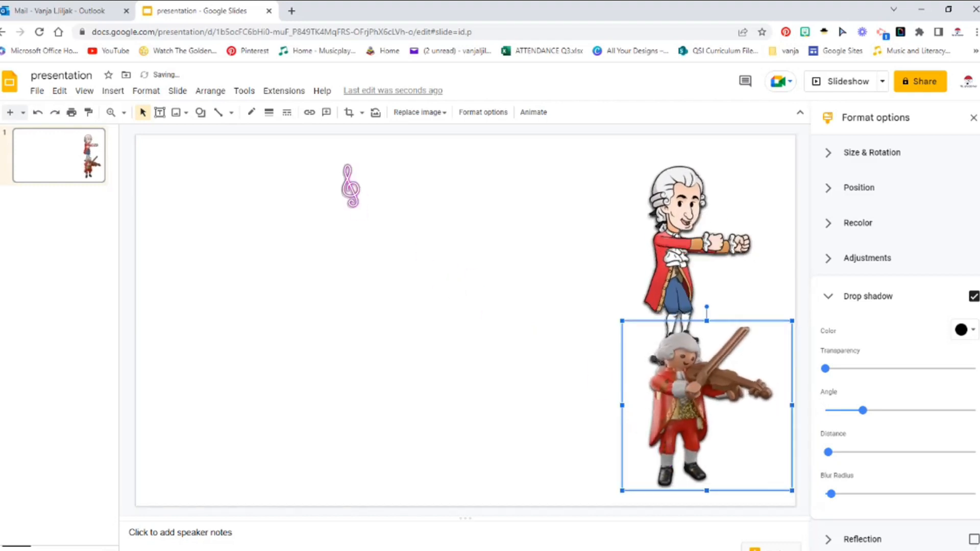
{"action": "left_click", "coordinate": [295, 201]}
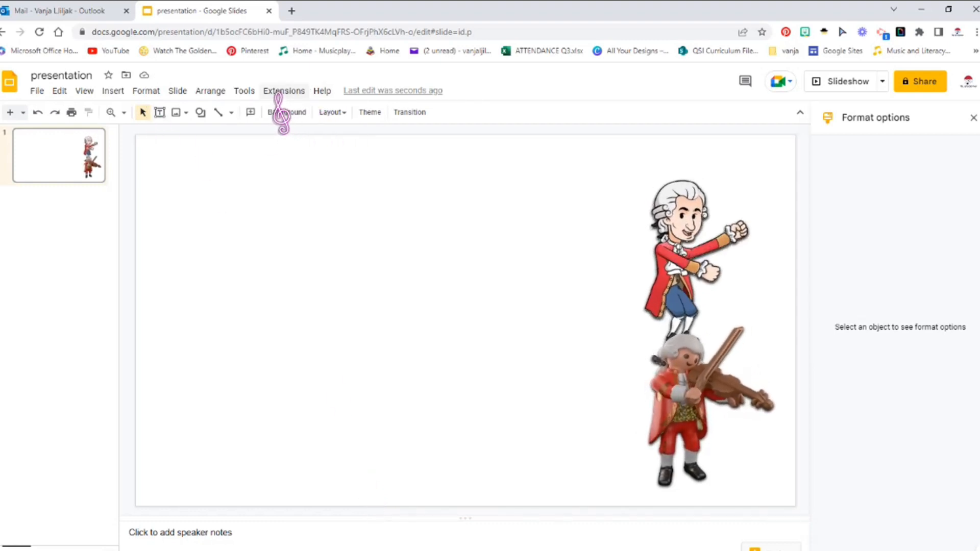
Start the Magic Rainbow Unicorns Slides add-on
{"action": "left_click", "coordinate": [279, 94]}
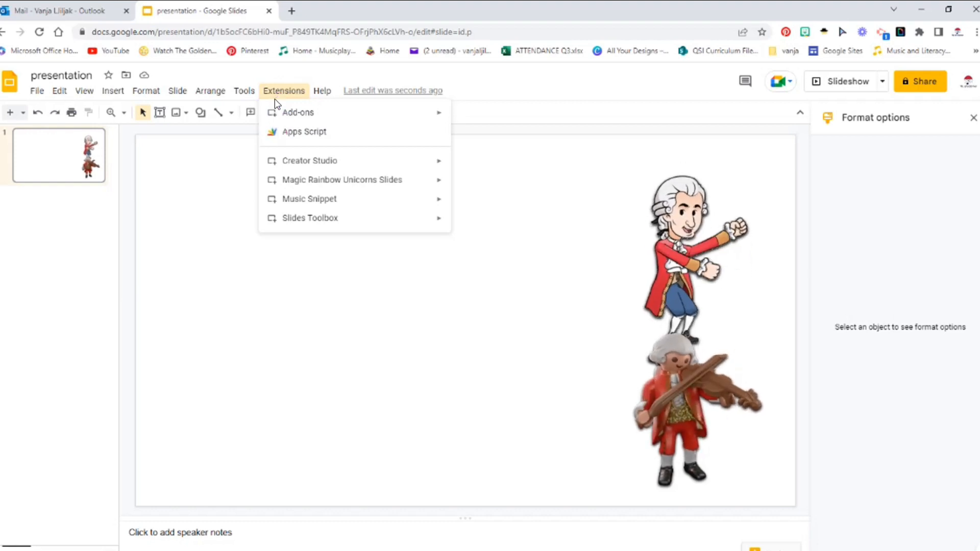
{"action": "mouse_move", "coordinate": [294, 181]}
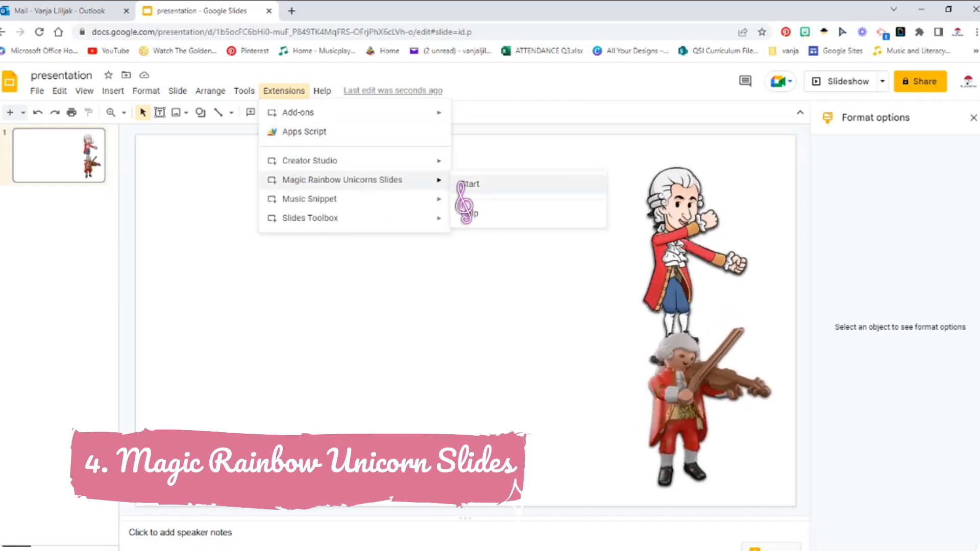
{"action": "left_click", "coordinate": [469, 184]}
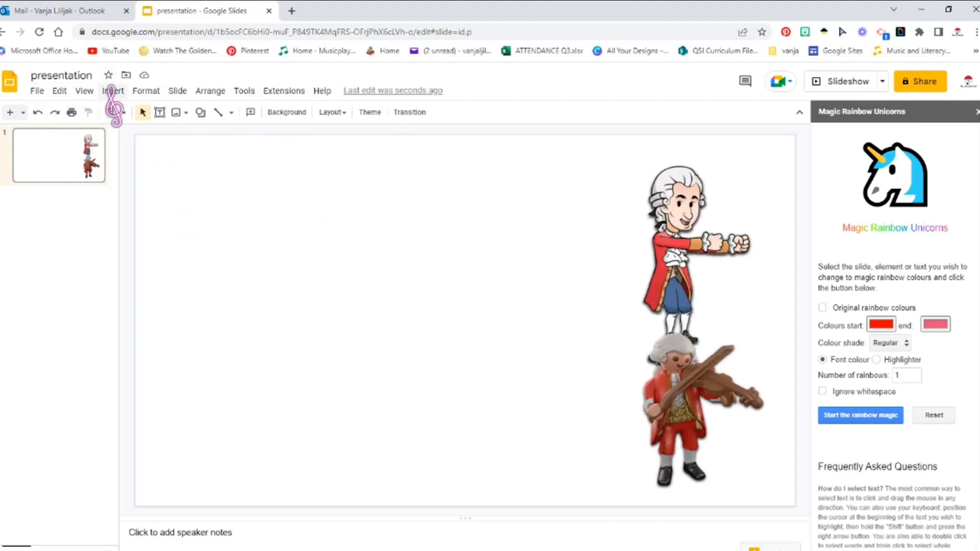
Insert a wide text box across the upper part of the slide and enter "I love Music!"
{"action": "left_click", "coordinate": [112, 91]}
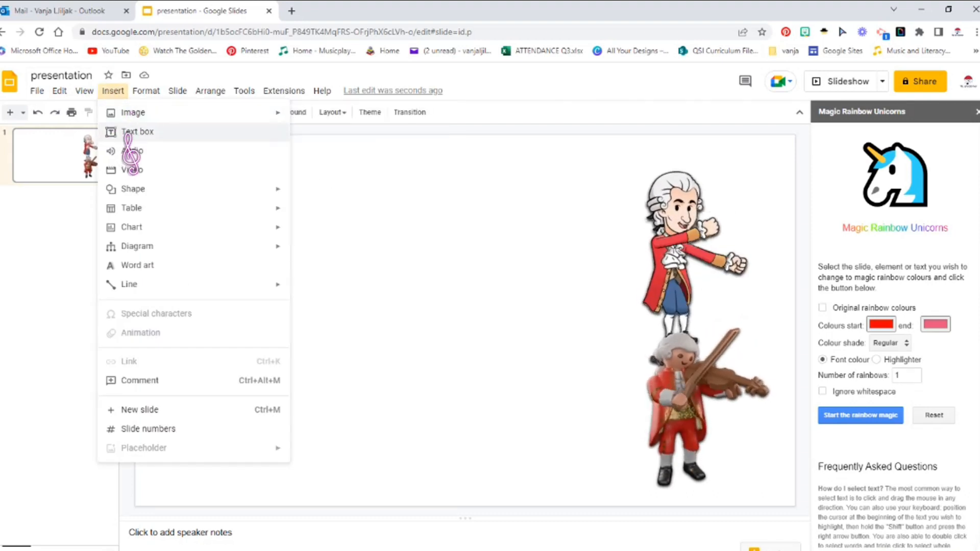
{"action": "left_click", "coordinate": [131, 132]}
{"action": "left_click_drag", "start_coordinate": [195, 169], "coordinate": [592, 235]}
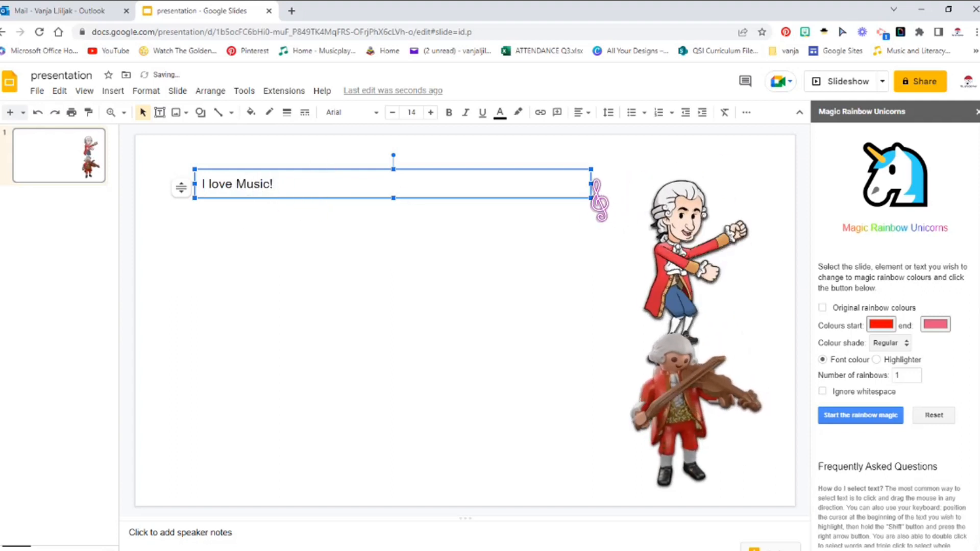
Narrow the "I love Music!" text box and move it to the upper middle of the slide
{"action": "left_click_drag", "start_coordinate": [591, 190], "coordinate": [555, 191]}
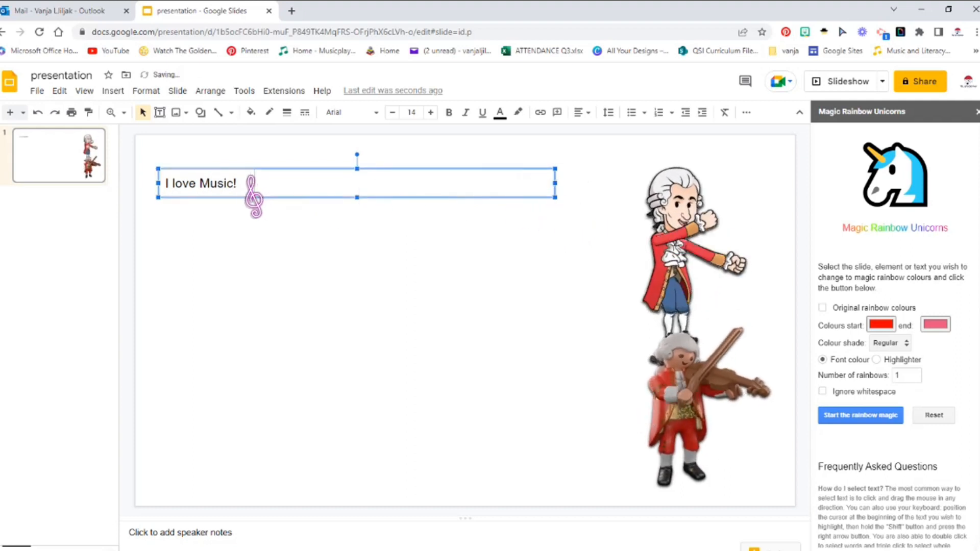
{"action": "left_click", "coordinate": [224, 183]}
{"action": "left_click_drag", "start_coordinate": [255, 220], "coordinate": [354, 269]}
{"action": "left_click_drag", "start_coordinate": [318, 216], "coordinate": [239, 189]}
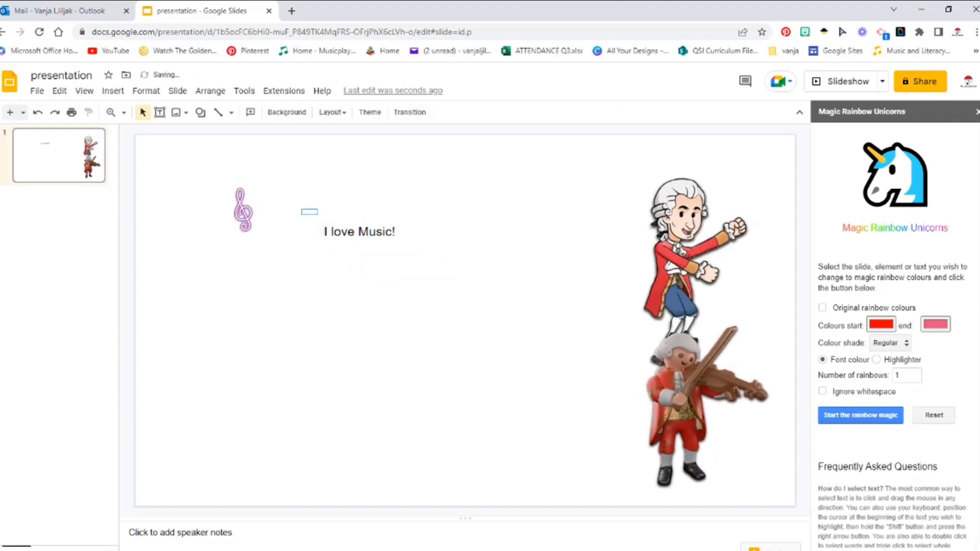
Increase the font size of the "I love Music!" text to 31
{"action": "left_click", "coordinate": [431, 114]}
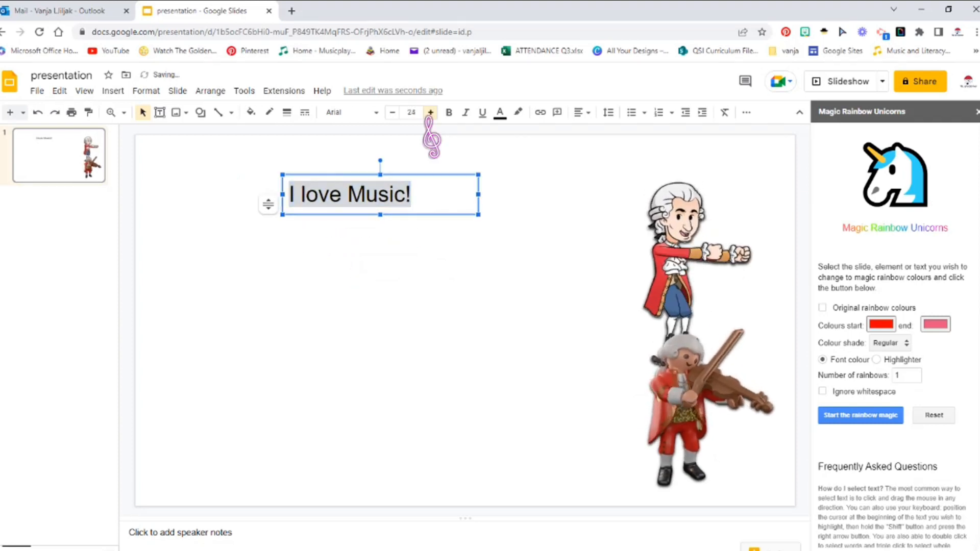
{"action": "left_click", "coordinate": [430, 113]}
{"action": "left_click", "coordinate": [430, 113]}
{"action": "left_click", "coordinate": [430, 113]}
{"action": "left_click", "coordinate": [430, 113]}
{"action": "left_click", "coordinate": [430, 113]}
{"action": "left_click", "coordinate": [430, 114]}
{"action": "left_click", "coordinate": [430, 114]}
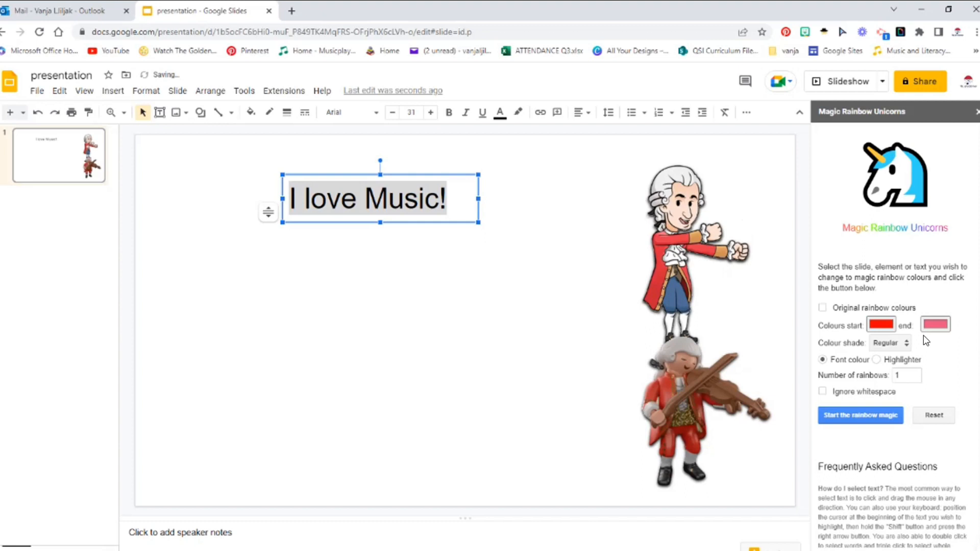
Apply the original rainbow colours to the font of "I love Music!" with the add-on
{"action": "left_click", "coordinate": [822, 307]}
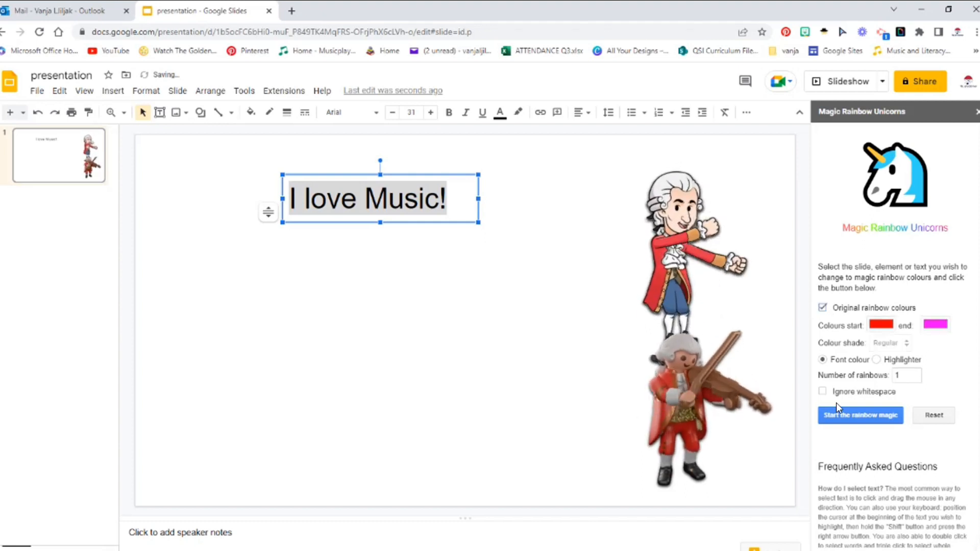
{"action": "left_click", "coordinate": [854, 415]}
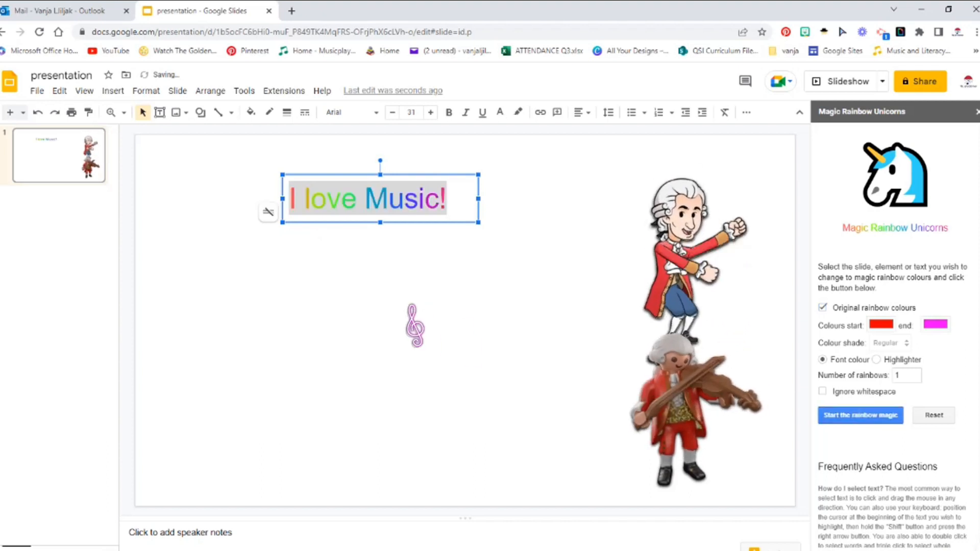
{"action": "left_click", "coordinate": [413, 306]}
Break the "I love Music!" text before the exclamation mark so the mark starts a new line
{"action": "left_click", "coordinate": [456, 200]}
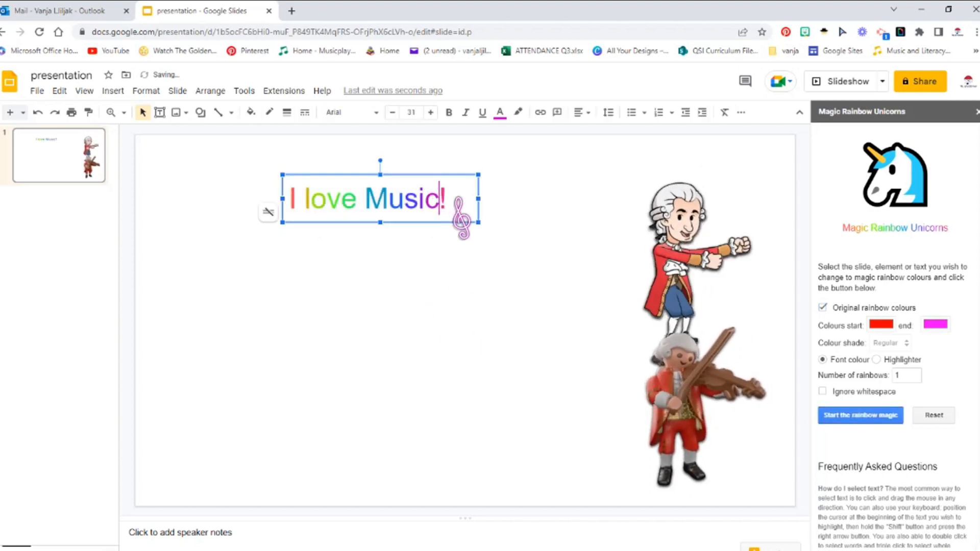
{"action": "double_click", "coordinate": [458, 199]}
{"action": "mouse_move", "coordinate": [458, 199]}
{"action": "left_mouse_down"}
{"action": "mouse_move", "coordinate": [277, 178]}
{"action": "mouse_move", "coordinate": [441, 197]}
{"action": "left_mouse_up"}
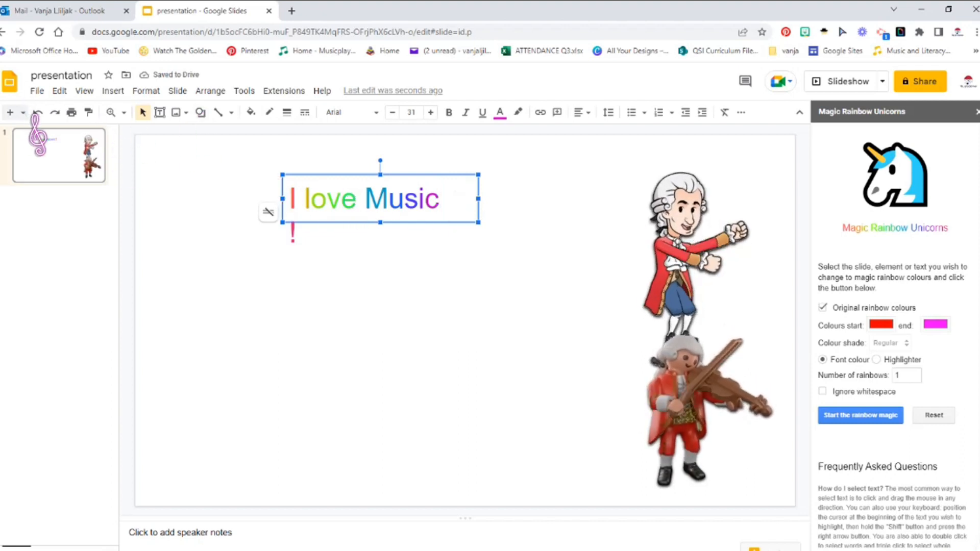